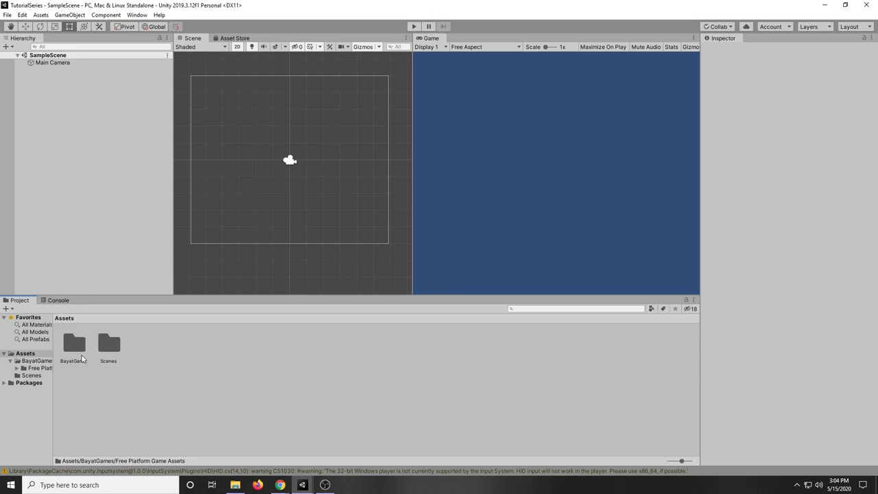
# Open the 128x128 folder of the Spring 2.5D Tiles png sprites inside BayatGames' Free Platform Game Assets.
pyautogui.doubleClick(81, 344)
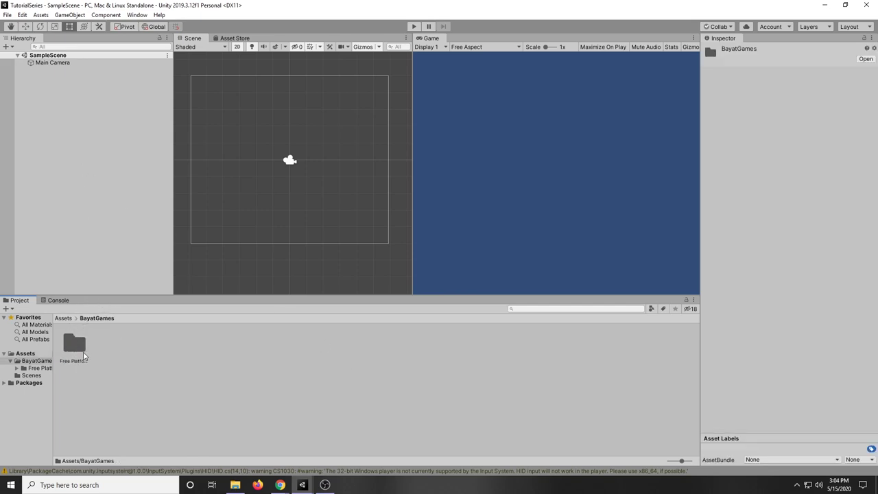
pyautogui.doubleClick(75, 350)
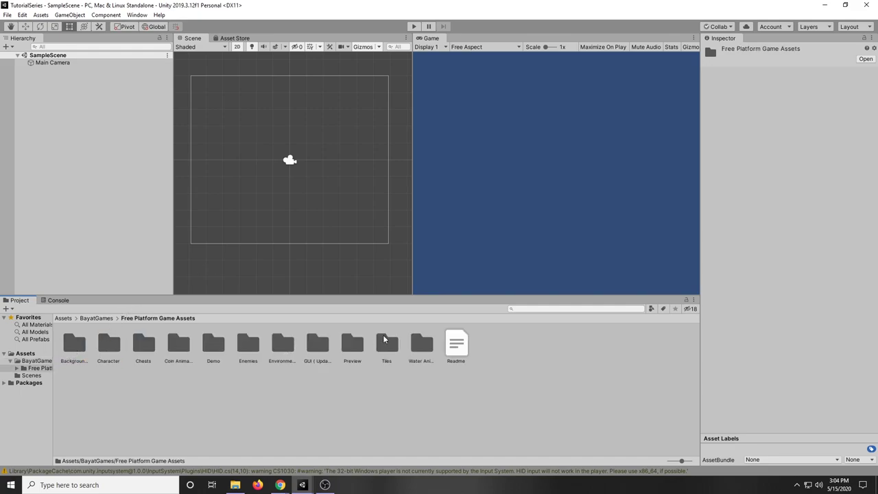
pyautogui.doubleClick(385, 343)
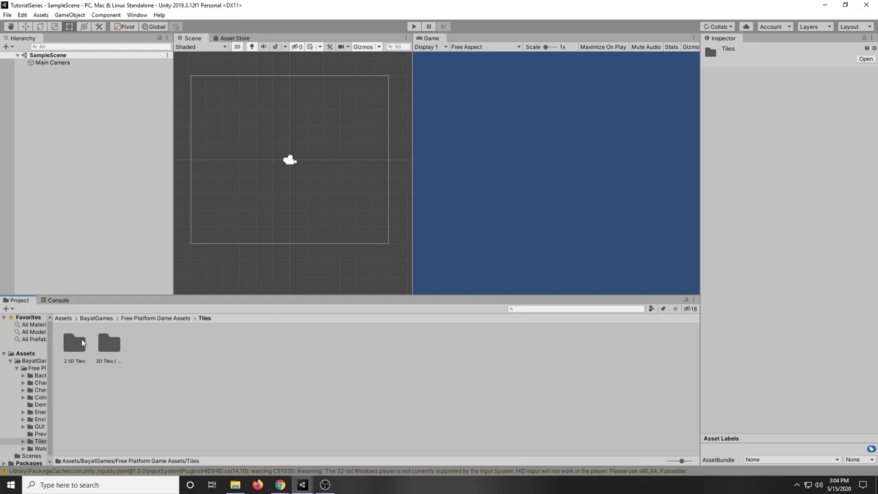
pyautogui.doubleClick(75, 343)
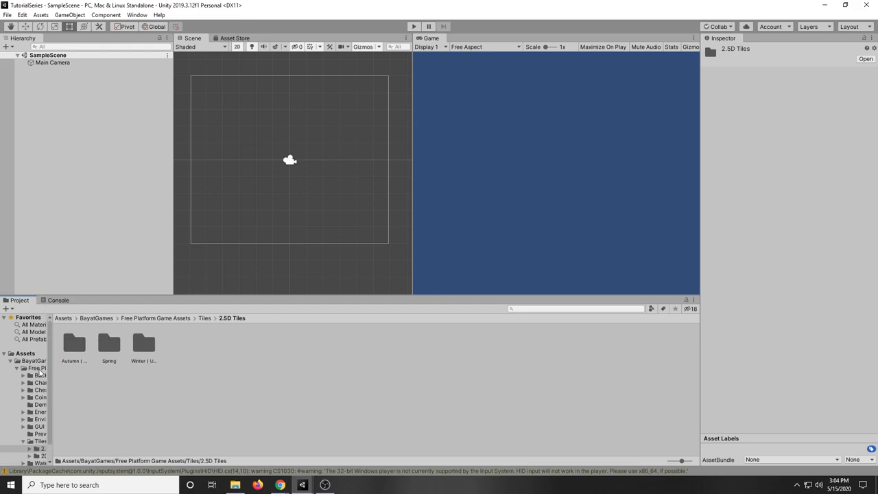
pyautogui.doubleClick(109, 345)
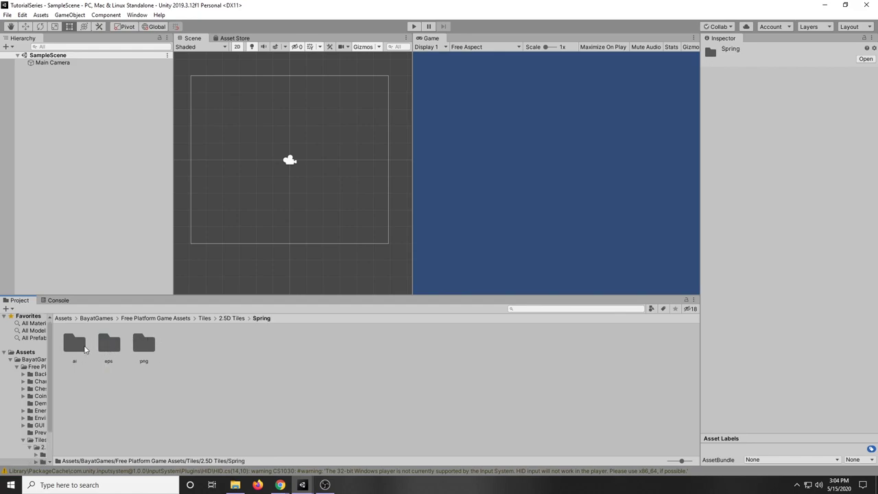
pyautogui.doubleClick(141, 345)
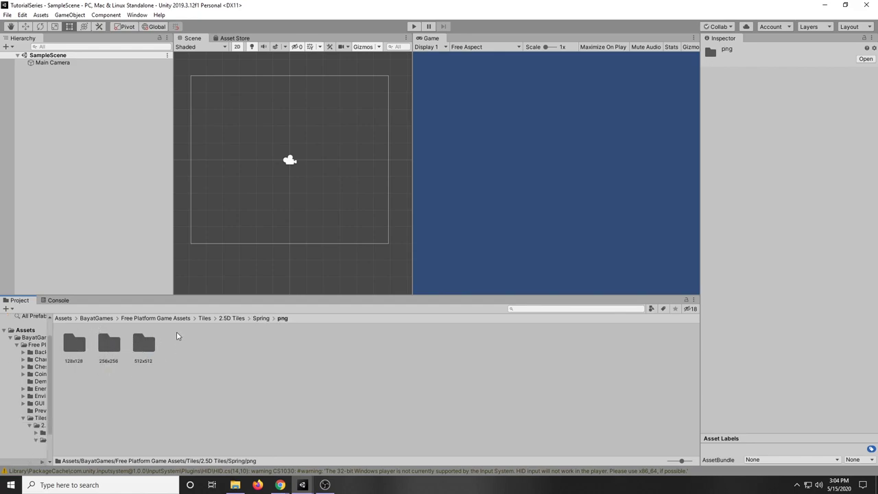
pyautogui.doubleClick(74, 347)
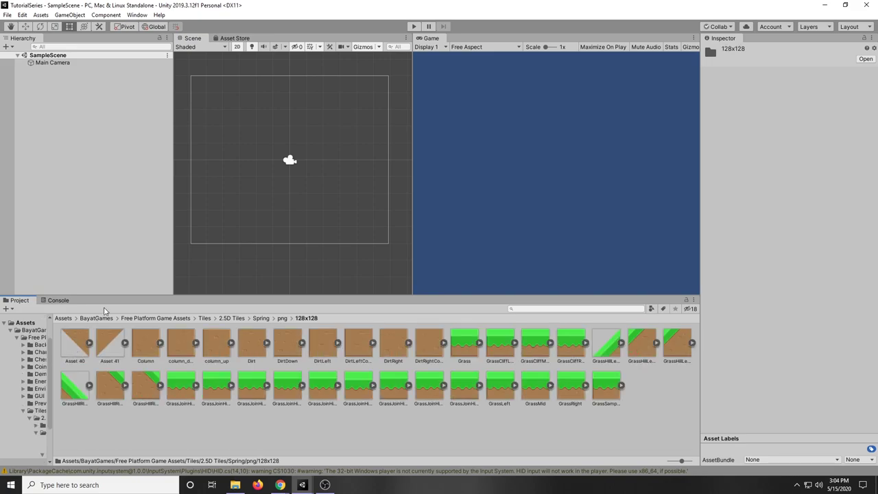
pyautogui.click(74, 345)
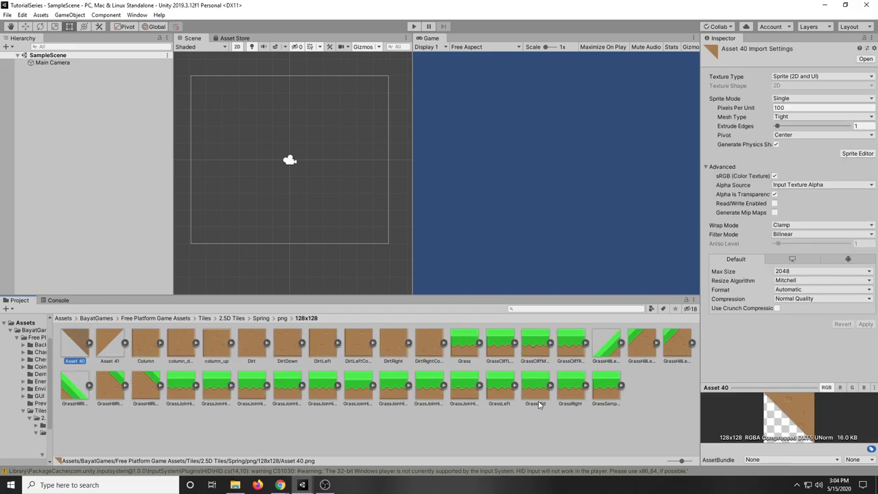
pyautogui.keyDown('shift'); pyautogui.click(606, 389); pyautogui.keyUp('shift')
pyautogui.click(266, 472)
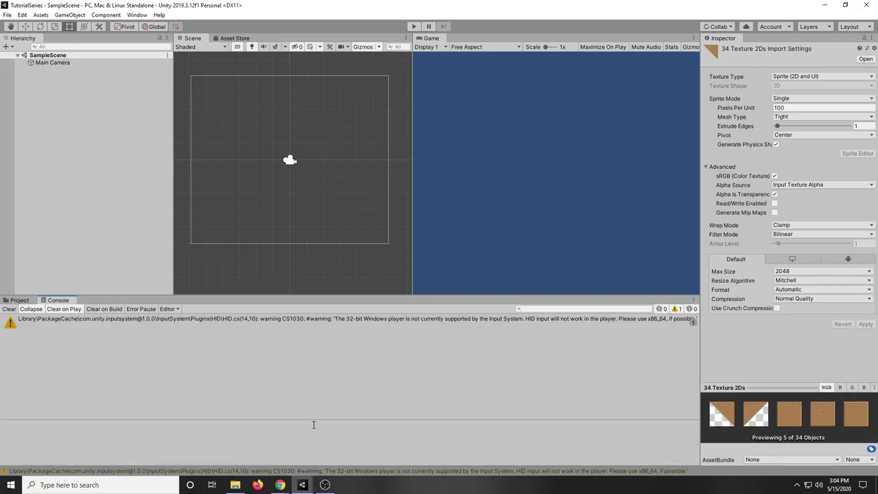
pyautogui.click(19, 299)
# Set Pixels Per Unit to 128 for all sprites in the 128x128 folder and apply the import settings.
pyautogui.click(75, 345)
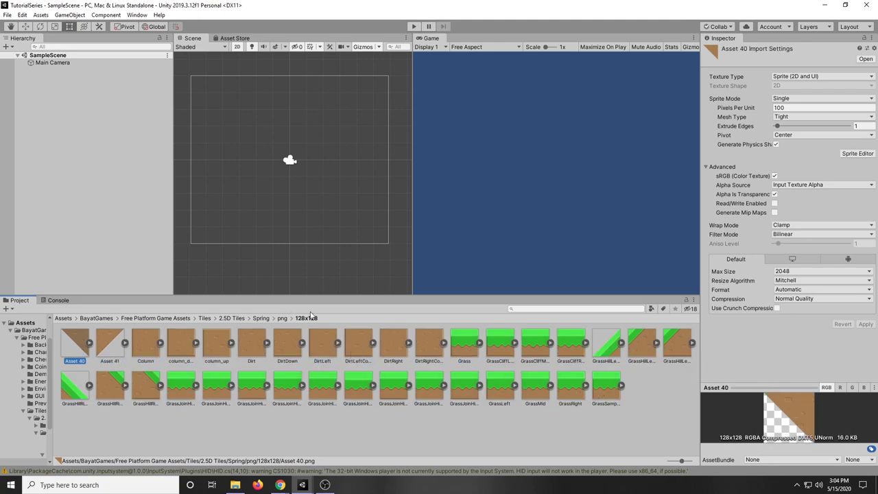
pyautogui.keyDown('shift'); pyautogui.click(607, 390); pyautogui.keyUp('shift')
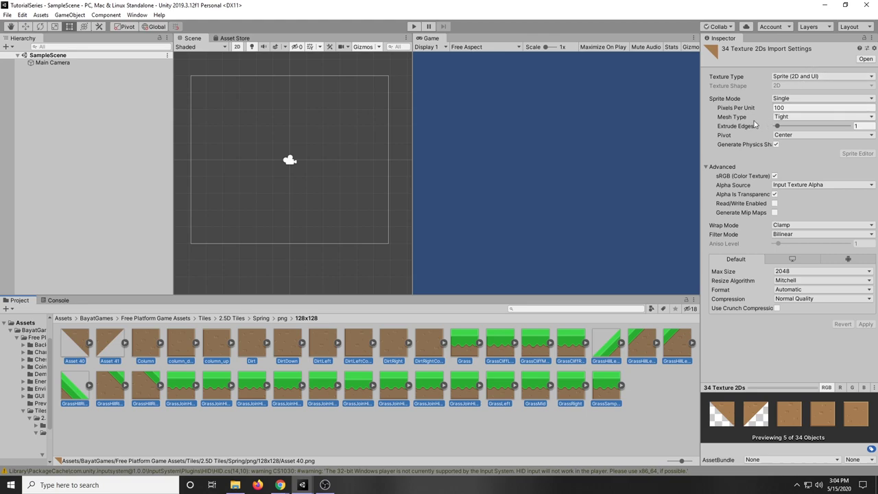
pyautogui.click(786, 108)
pyautogui.click(787, 108)
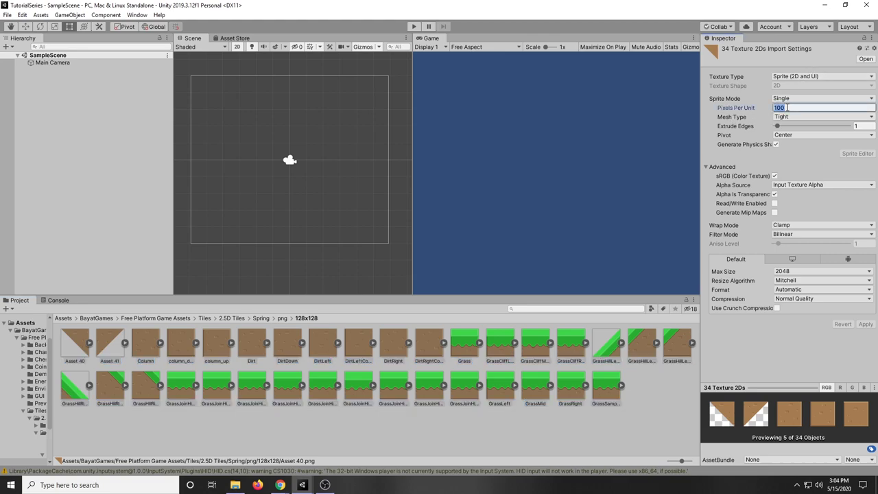
pyautogui.write('128')
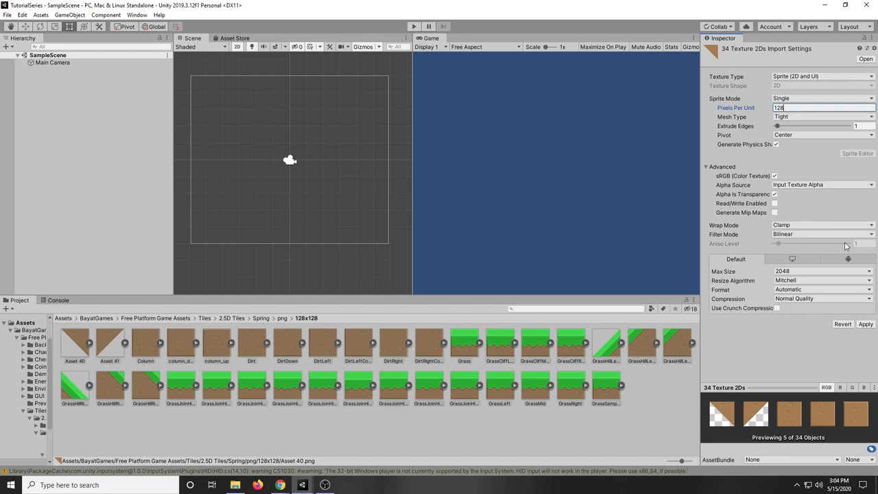
pyautogui.click(865, 324)
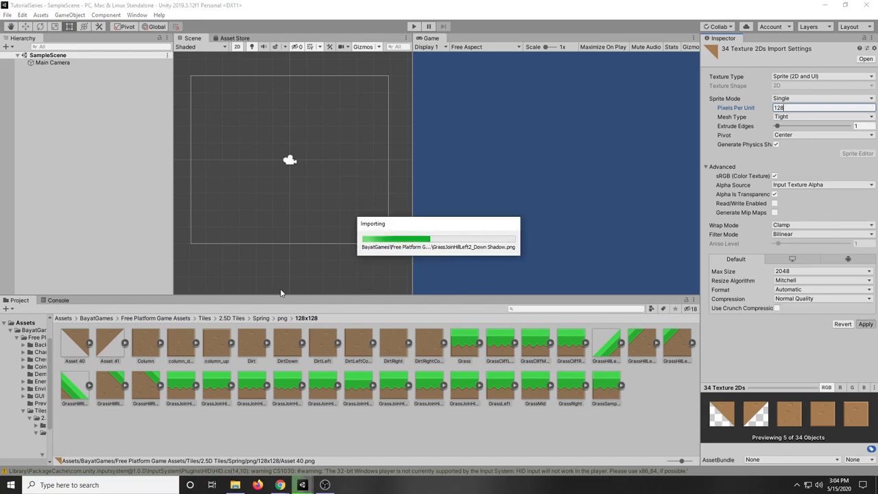
pyautogui.click(73, 349)
pyautogui.click(606, 387)
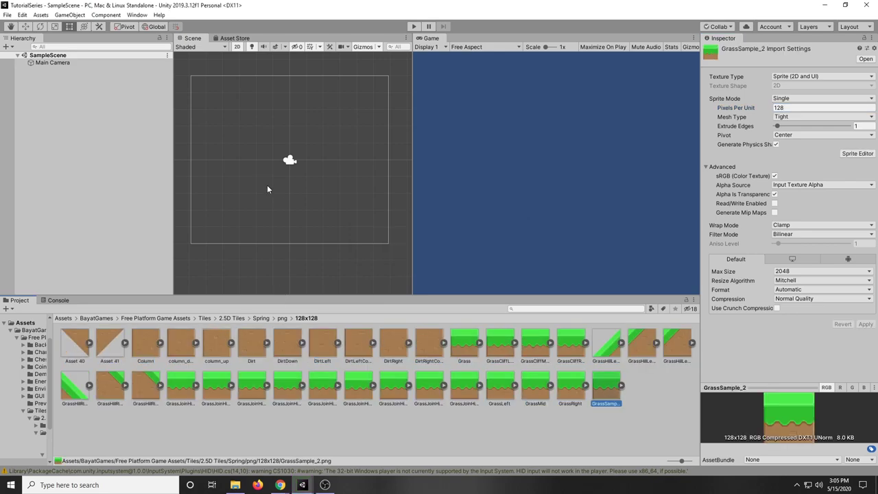
# Open the Tile Palette window and move it up, clear of the project assets.
pyautogui.scroll(-3, 213, 219)
pyautogui.scroll(3, 218, 226)
pyautogui.moveTo(218, 227)
pyautogui.mouseDown(button='middle')
pyautogui.moveTo(232, 229)
pyautogui.moveTo(222, 232)
pyautogui.mouseUp(button='middle')
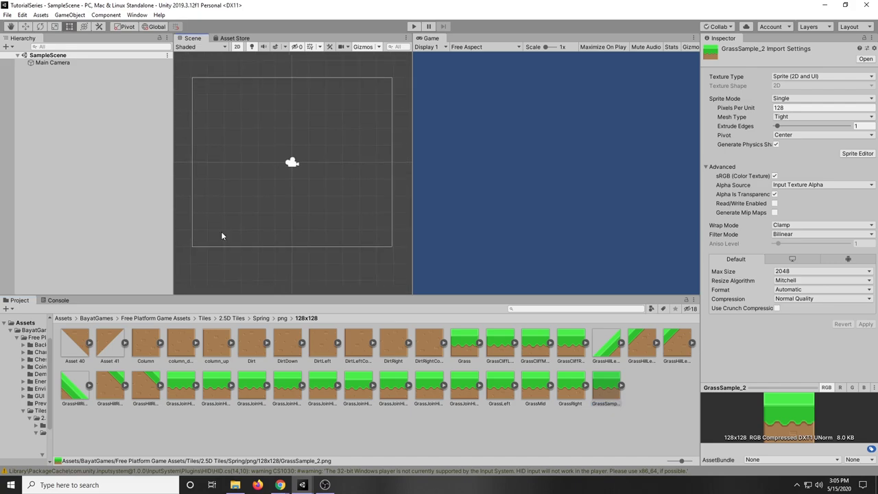
pyautogui.click(129, 16)
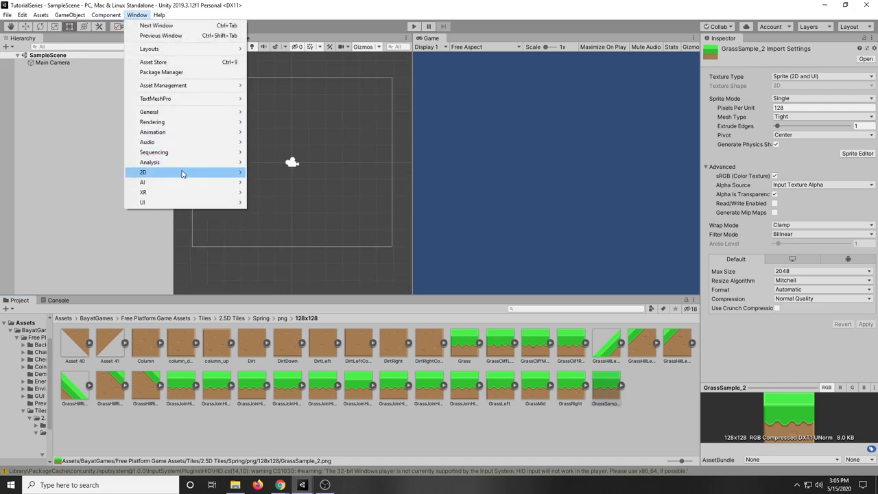
pyautogui.moveTo(182, 172)
pyautogui.click(281, 193)
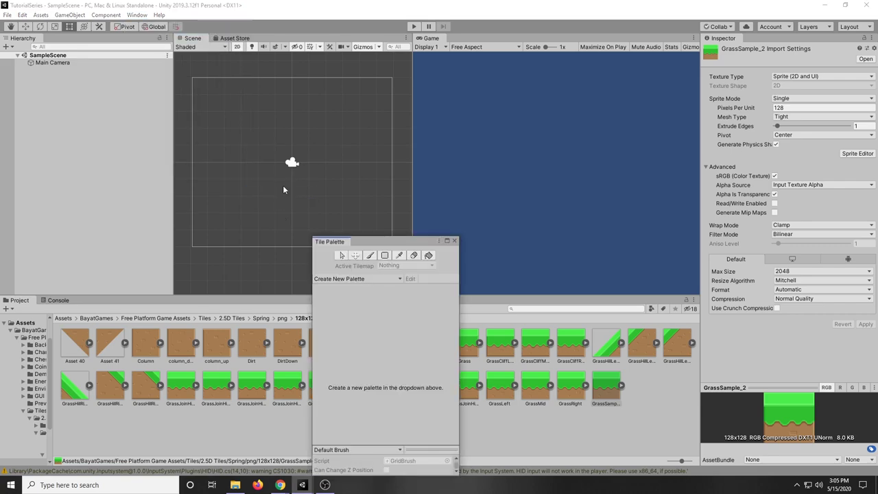
pyautogui.moveTo(393, 244); pyautogui.dragTo(392, 17)
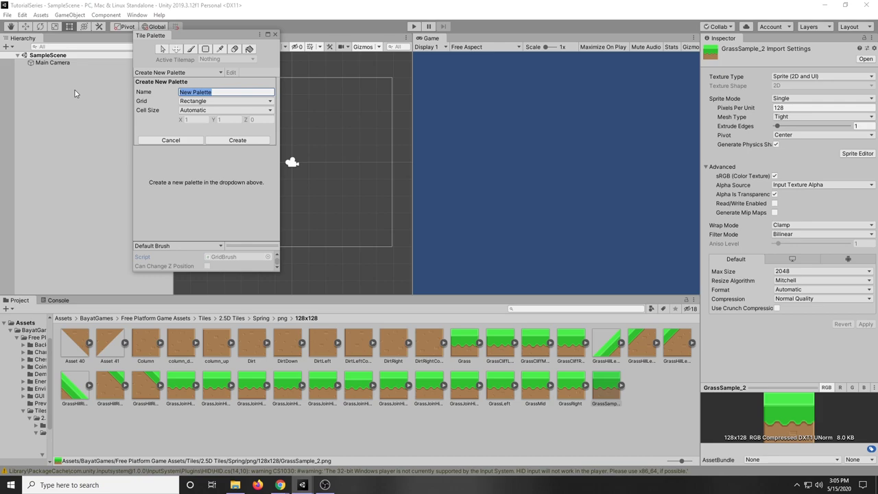
# Create a tile palette named Floor and save it in a new TilePalette folder inside Assets.
pyautogui.write('Floor')
pyautogui.click(242, 143)
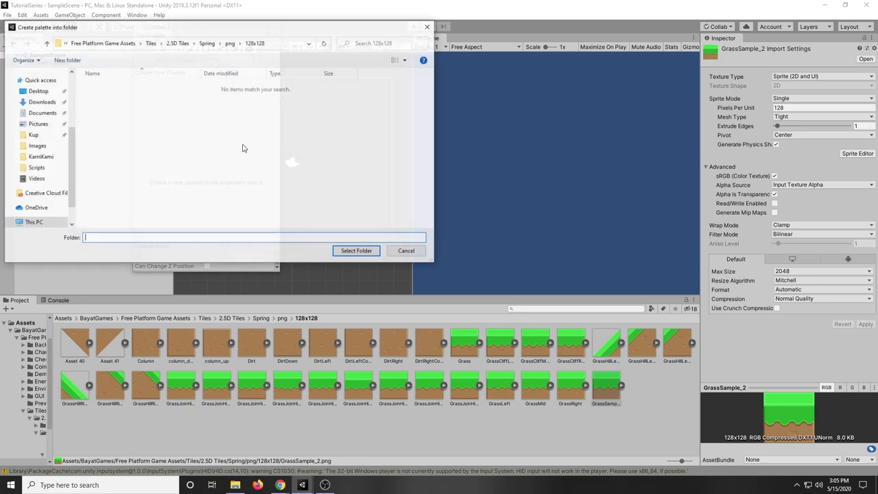
pyautogui.click(109, 44)
pyautogui.click(121, 43)
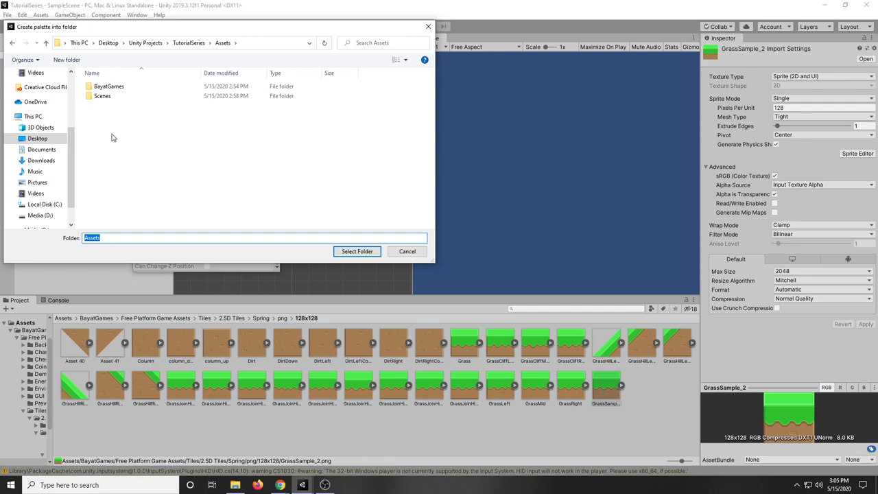
pyautogui.rightClick(111, 135)
pyautogui.moveTo(176, 260)
pyautogui.click(226, 261)
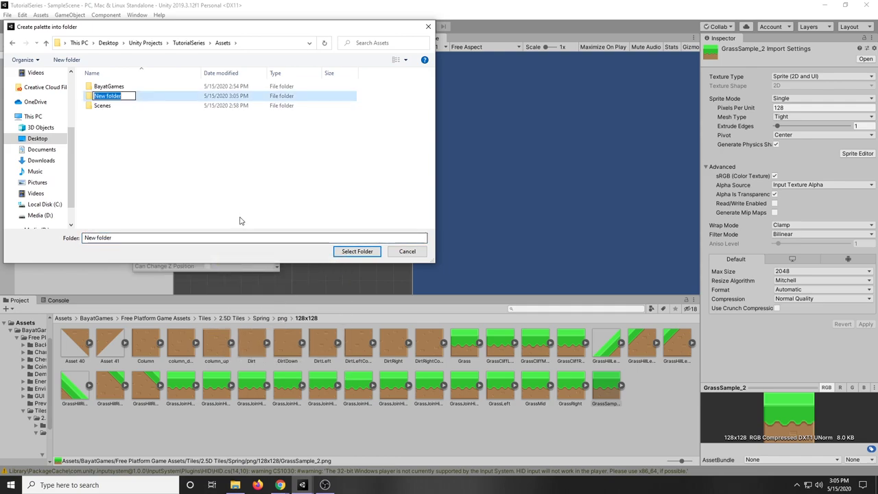
pyautogui.write('TilePale')
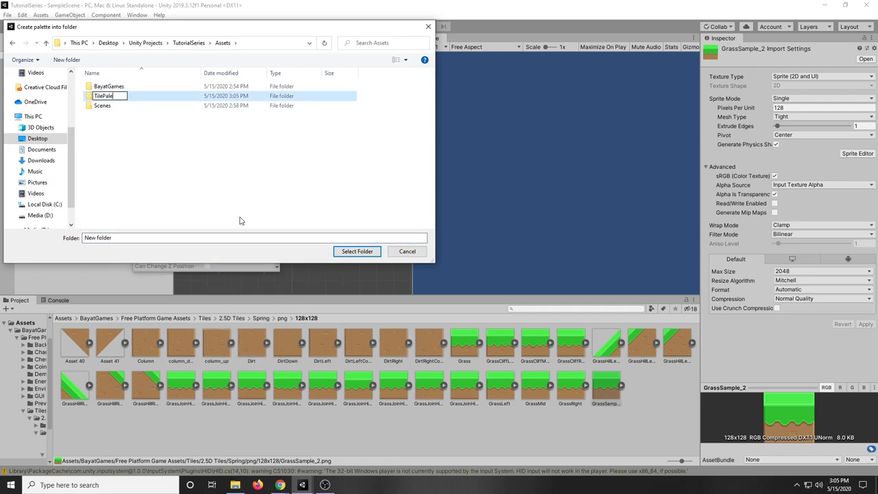
pyautogui.write('tte')
pyautogui.press('Return')
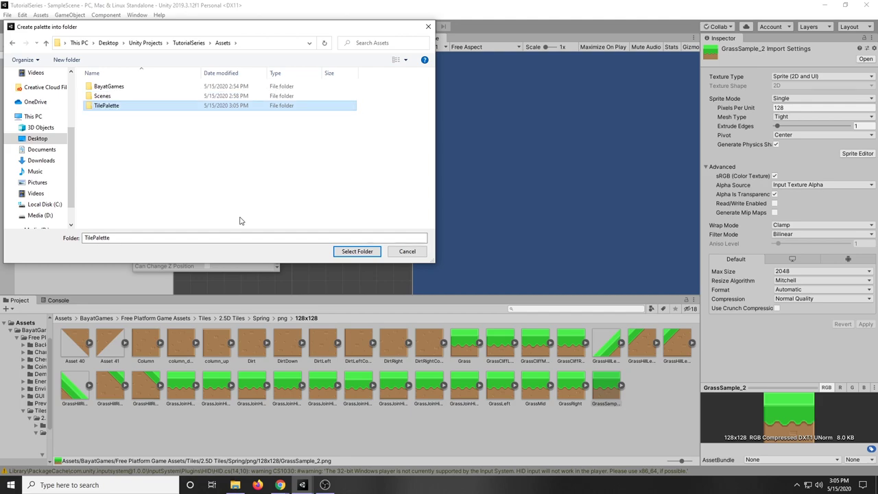
pyautogui.click(361, 254)
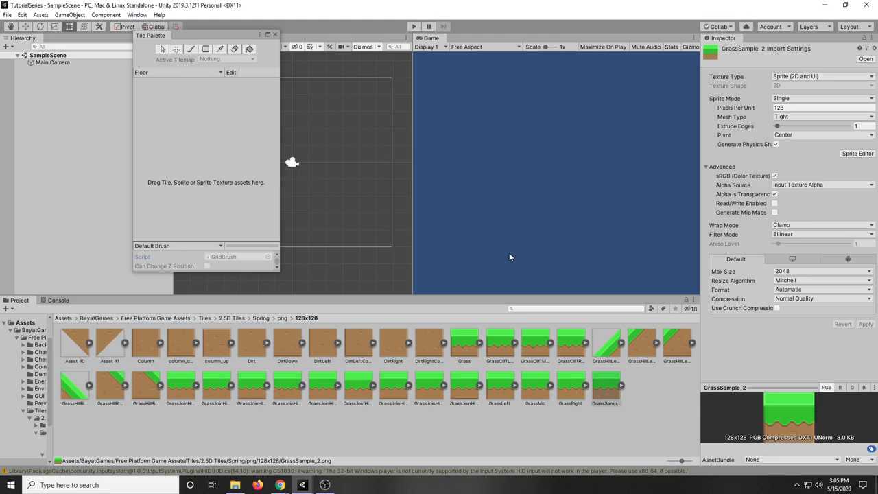
# Add all sprites from the 128x128 folder, Asset 40 through GrassSample_2, to the Floor palette.
pyautogui.click(78, 339)
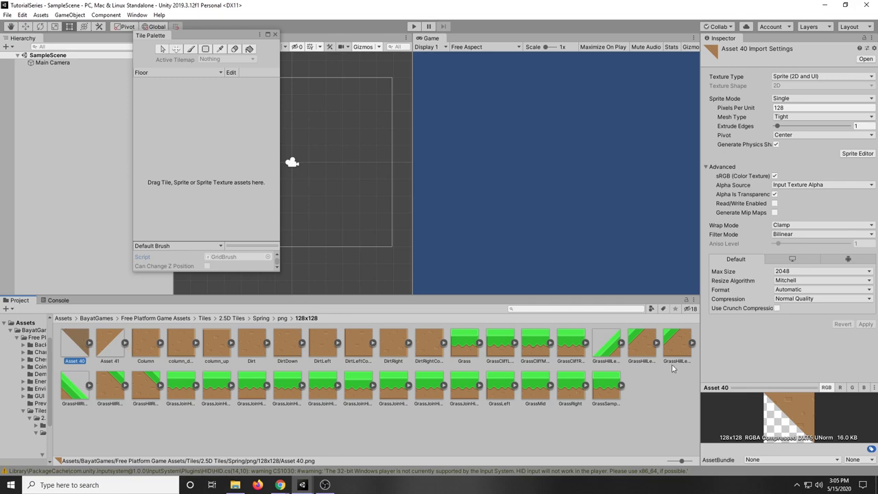
pyautogui.keyDown('shift'); pyautogui.click(609, 388); pyautogui.keyUp('shift')
pyautogui.click(68, 346)
pyautogui.keyDown('shift'); pyautogui.click(605, 387); pyautogui.keyUp('shift')
pyautogui.moveTo(175, 112); pyautogui.dragTo(167, 112)
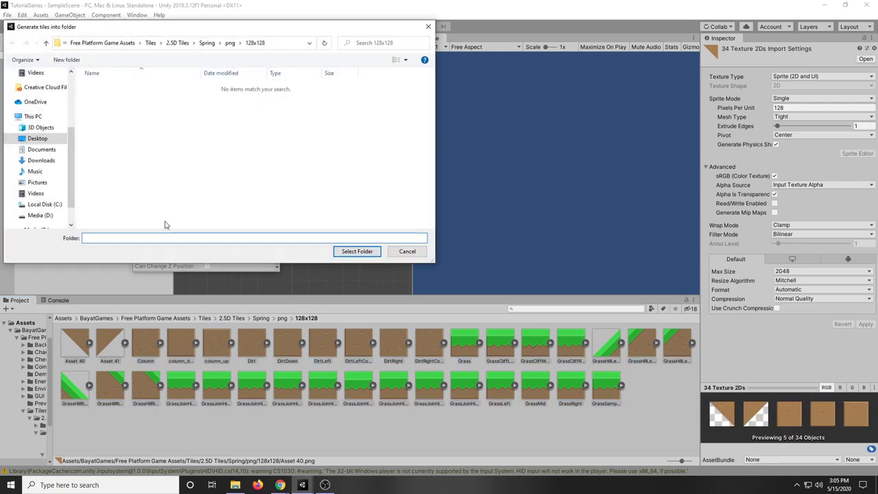
# Generate the tile assets into a new folder named bitmap inside the 128x128 folder.
pyautogui.rightClick(140, 121)
pyautogui.moveTo(168, 248)
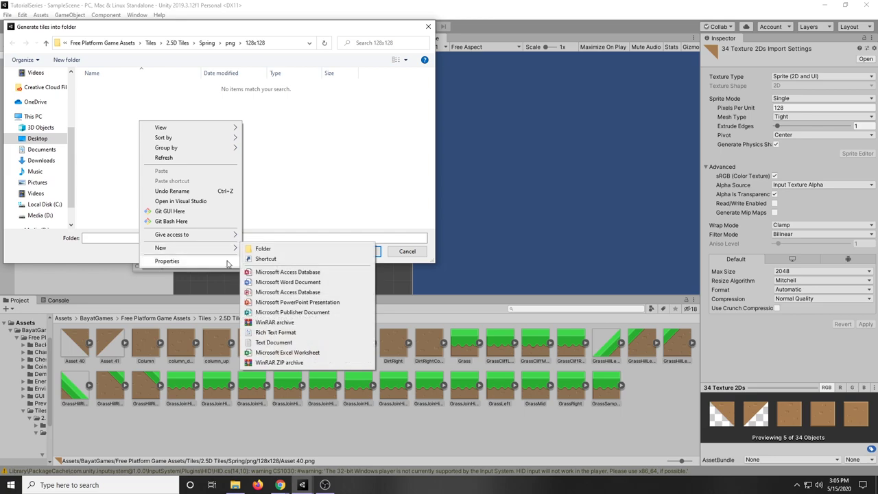
pyautogui.click(262, 248)
pyautogui.write('b')
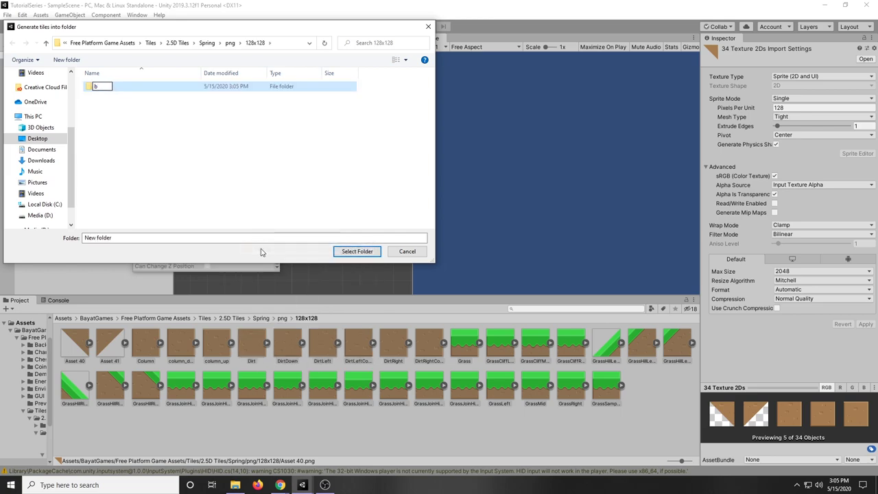
pyautogui.write('itmap')
pyautogui.press('Return')
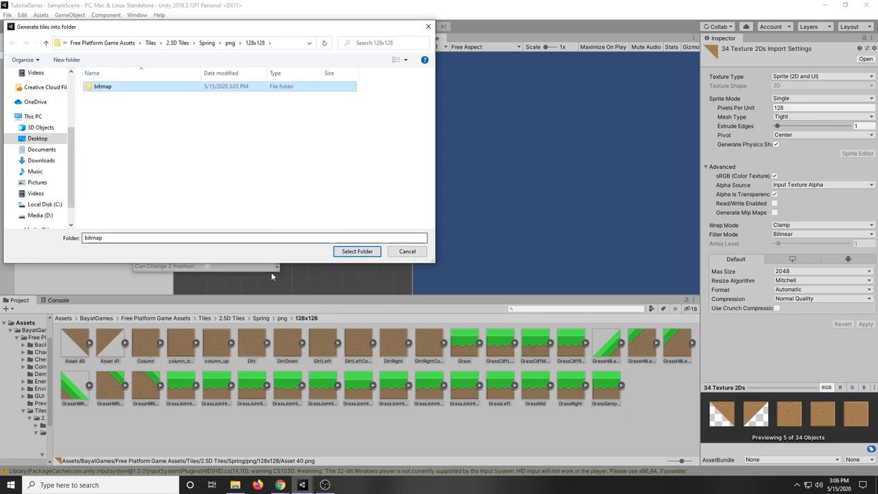
pyautogui.doubleClick(120, 94)
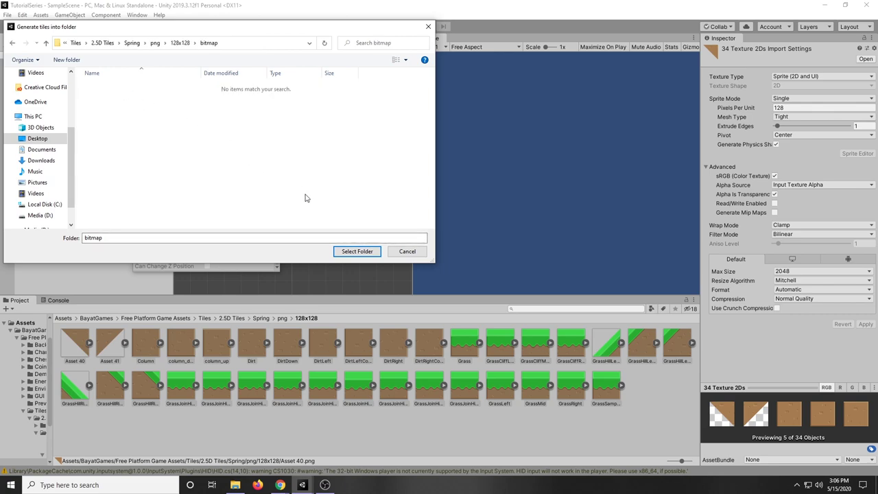
pyautogui.click(357, 250)
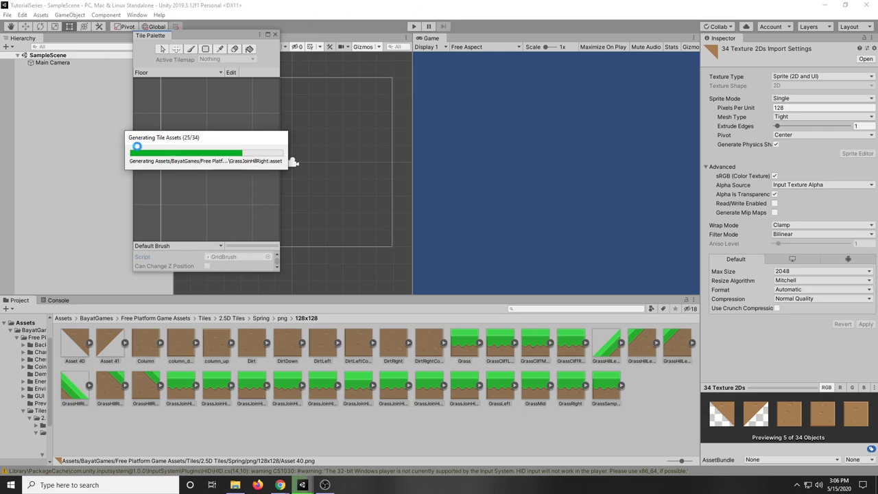
# Return to the 128x128 sprite folder and move the Tile Palette window over the Game view.
pyautogui.click(67, 355)
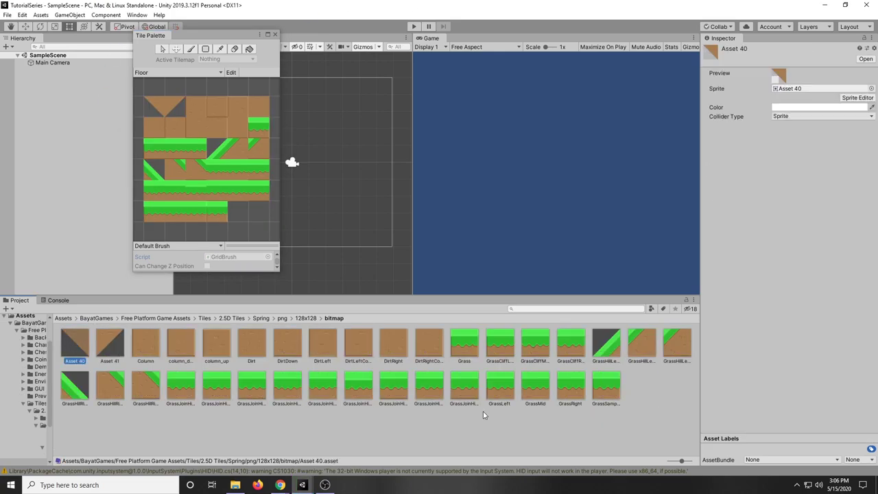
pyautogui.keyDown('shift'); pyautogui.click(599, 396); pyautogui.keyUp('shift')
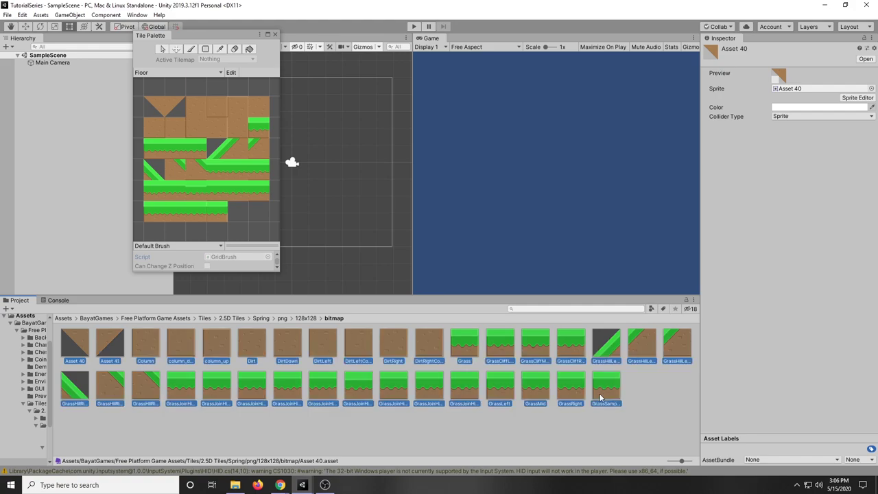
pyautogui.click(306, 318)
pyautogui.moveTo(185, 38); pyautogui.dragTo(471, 77)
pyautogui.scroll(-3, 486, 164)
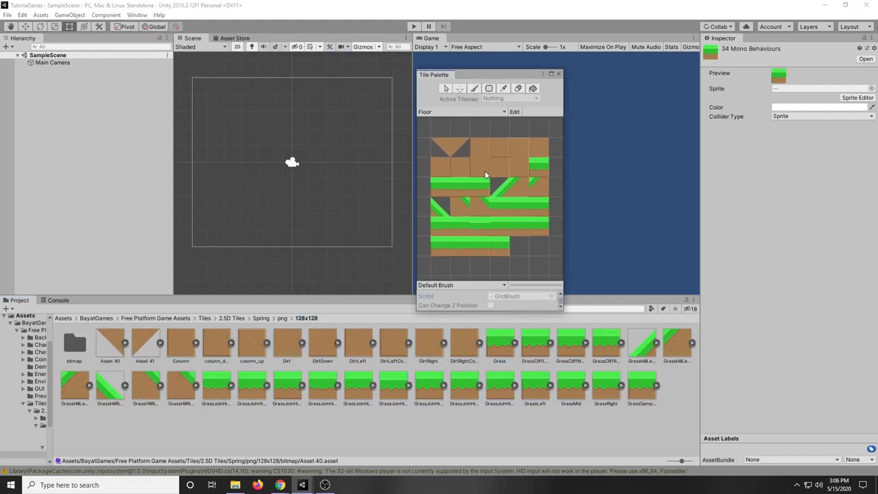
# Widen the Tile Palette window and set the Game view's aspect ratio to 16:9.
pyautogui.moveTo(563, 145); pyautogui.dragTo(768, 146)
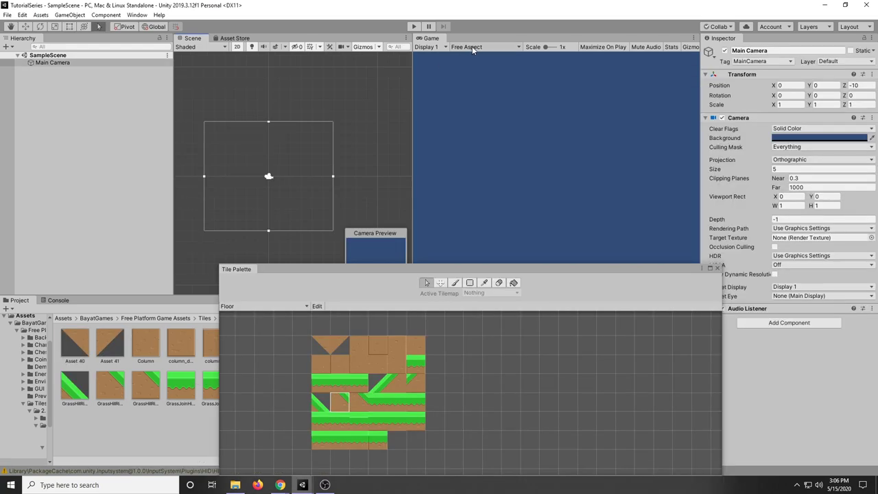
pyautogui.click(472, 48)
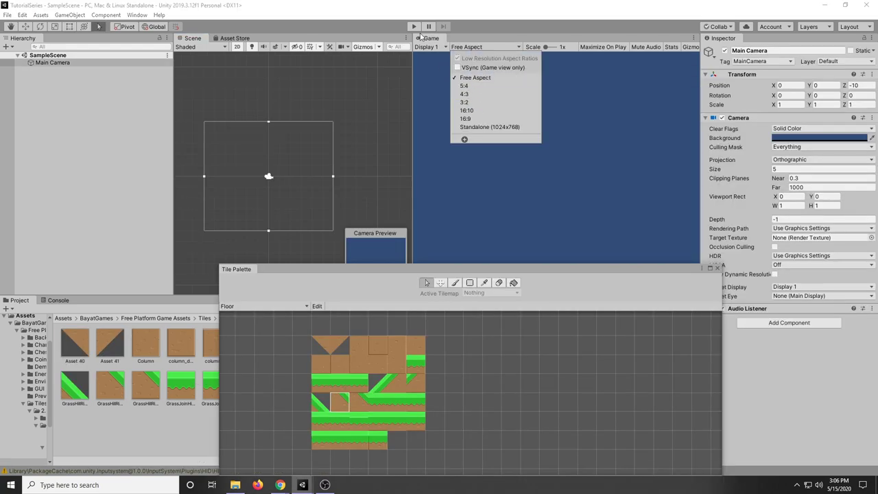
pyautogui.click(472, 119)
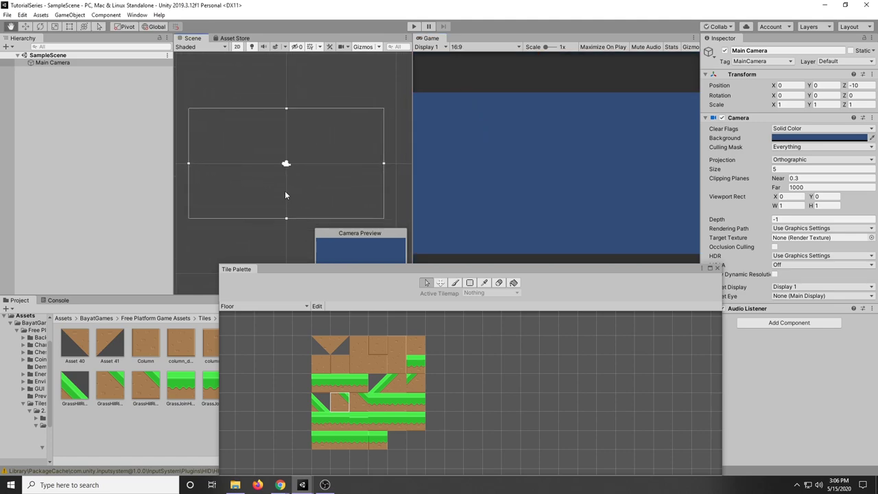
pyautogui.scroll(2, 273, 196)
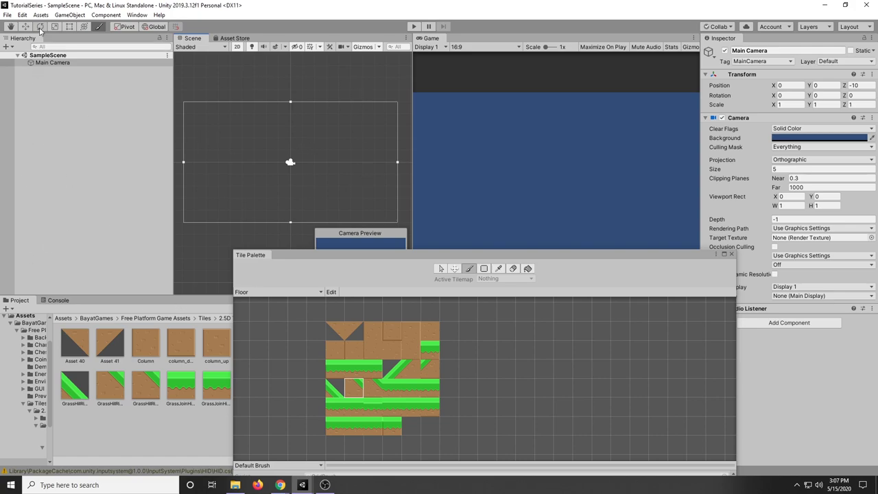
# Create a 2D Tilemap object in the scene, expand its Grid parent and select the Tilemap child.
pyautogui.rightClick(32, 108)
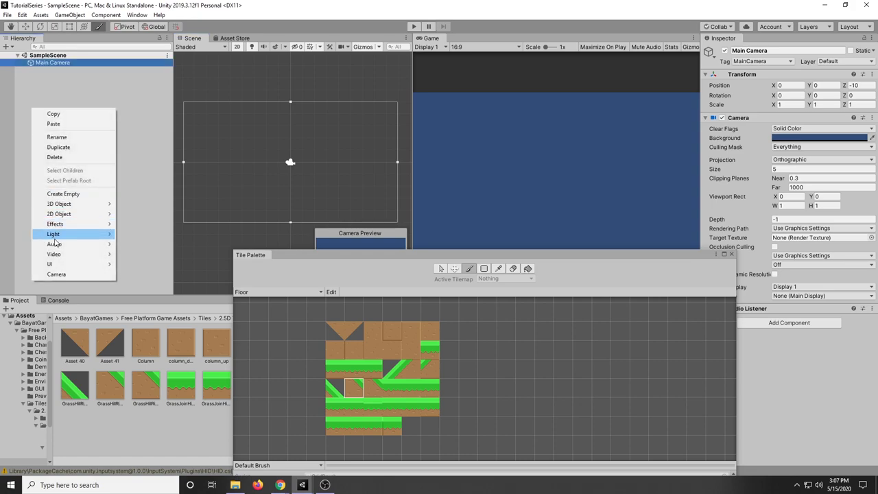
pyautogui.moveTo(57, 218)
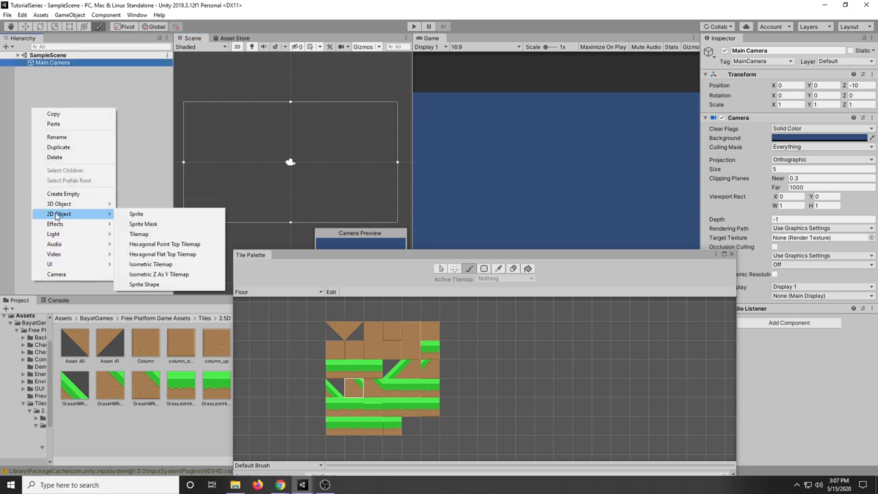
pyautogui.click(154, 237)
pyautogui.click(39, 71)
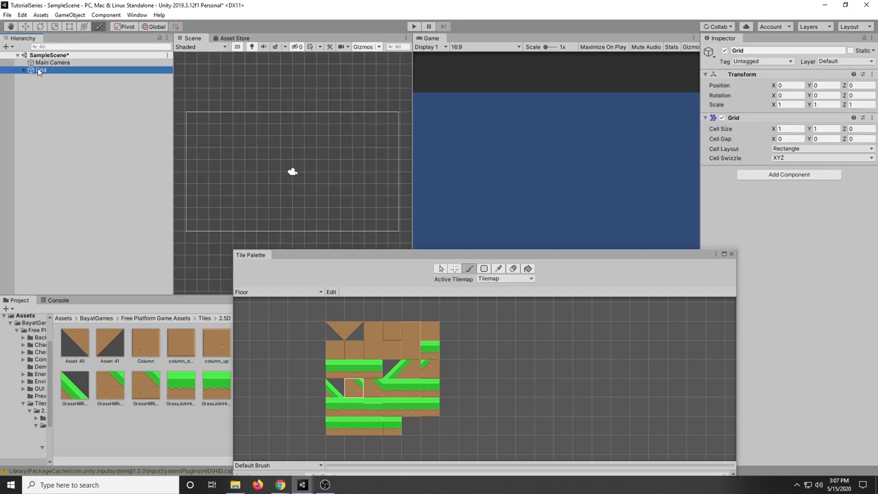
pyautogui.click(24, 70)
pyautogui.click(51, 77)
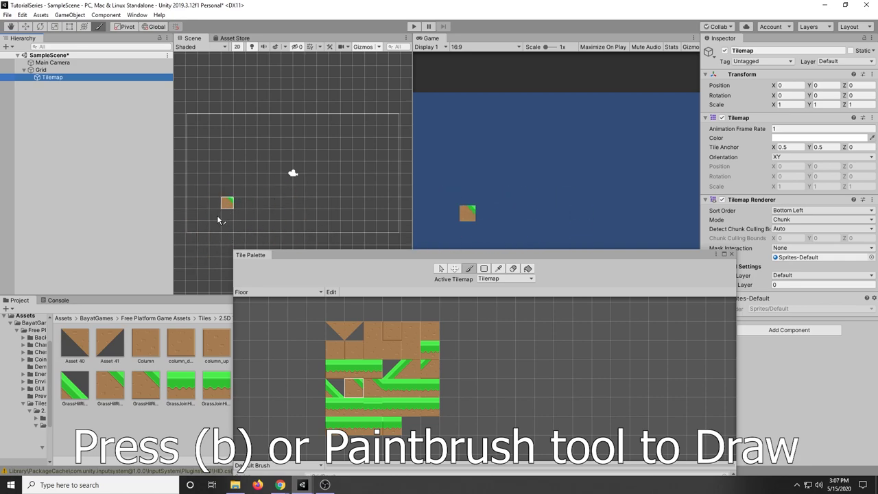
# Paint freehand strokes of the middle flat grass tile across the lower part of the camera area.
pyautogui.click(353, 368)
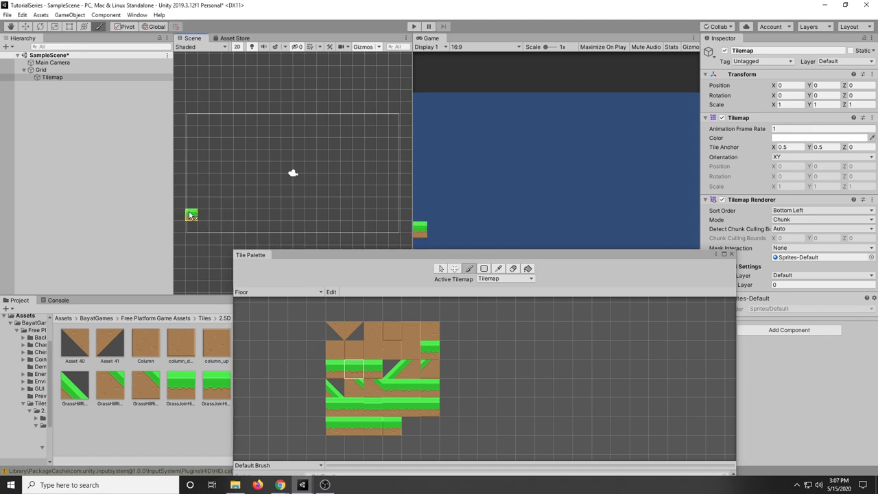
pyautogui.moveTo(191, 217)
pyautogui.mouseDown()
pyautogui.moveTo(310, 217)
pyautogui.moveTo(293, 170)
pyautogui.moveTo(345, 163)
pyautogui.moveTo(358, 202)
pyautogui.mouseUp()
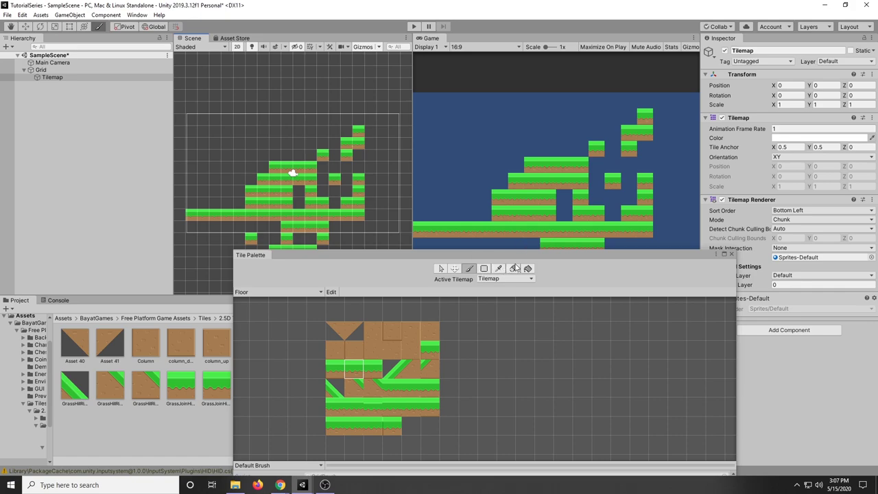
# Fill a large rectangle over most of the camera area with the grass tile using the Box Fill tool.
pyautogui.click(484, 268)
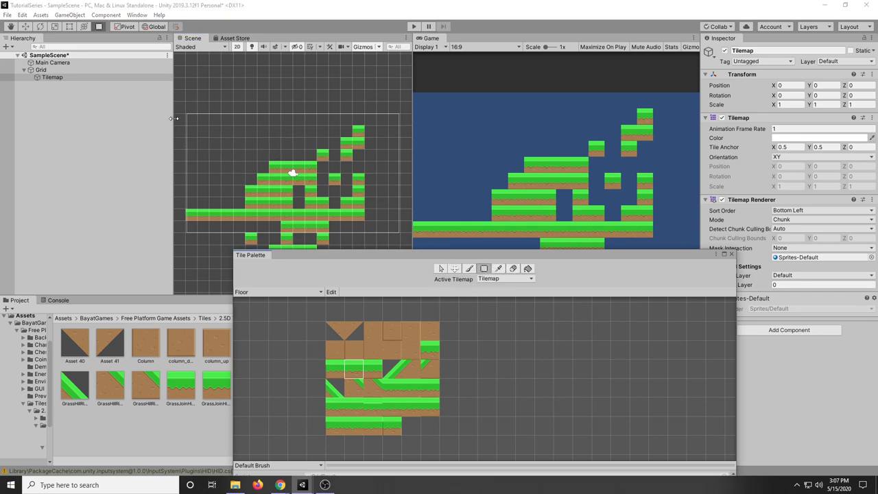
pyautogui.moveTo(214, 70); pyautogui.dragTo(409, 229)
pyautogui.scroll(-4, 319, 188)
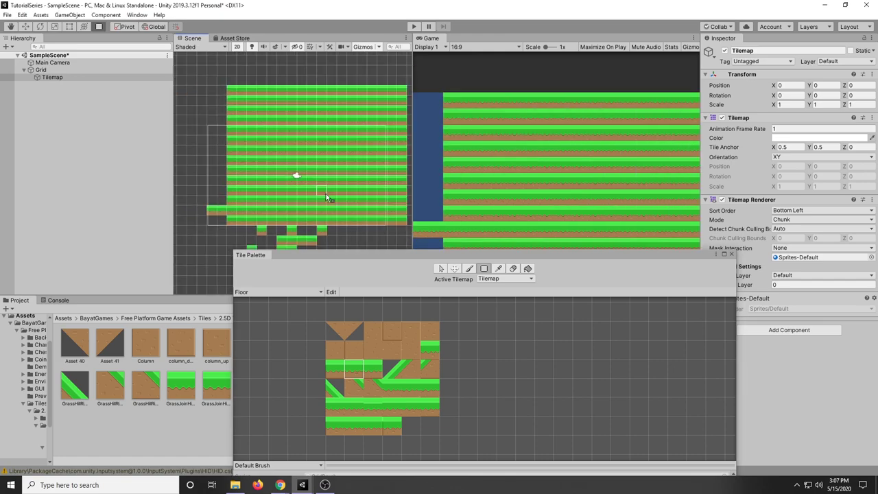
pyautogui.moveTo(326, 193); pyautogui.dragTo(305, 193, button='middle')
# Erase the filled block and scattered grass tiles from the tilemap, including the second leftover tile in the bottom row.
pyautogui.click(514, 269)
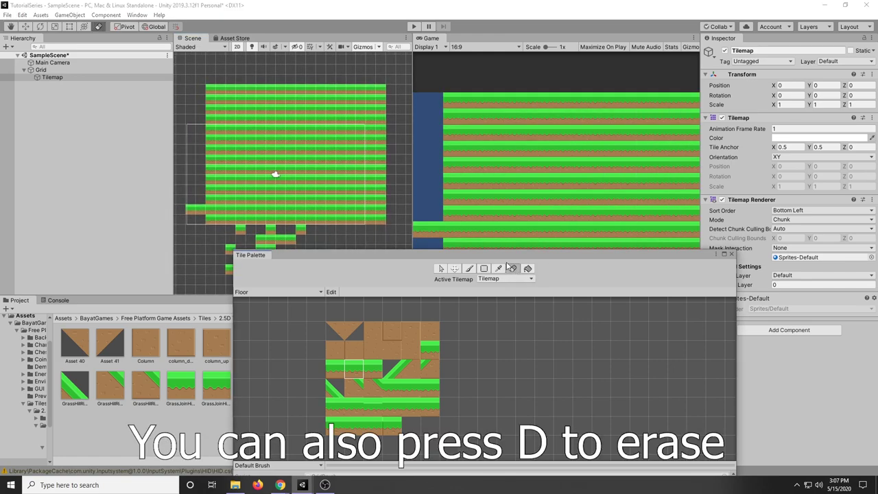
pyautogui.moveTo(213, 93)
pyautogui.mouseDown()
pyautogui.moveTo(352, 190)
pyautogui.moveTo(208, 266)
pyautogui.moveTo(274, 140)
pyautogui.moveTo(203, 147)
pyautogui.moveTo(236, 182)
pyautogui.moveTo(271, 157)
pyautogui.moveTo(216, 110)
pyautogui.moveTo(264, 109)
pyautogui.moveTo(241, 106)
pyautogui.moveTo(253, 87)
pyautogui.moveTo(195, 165)
pyautogui.mouseUp()
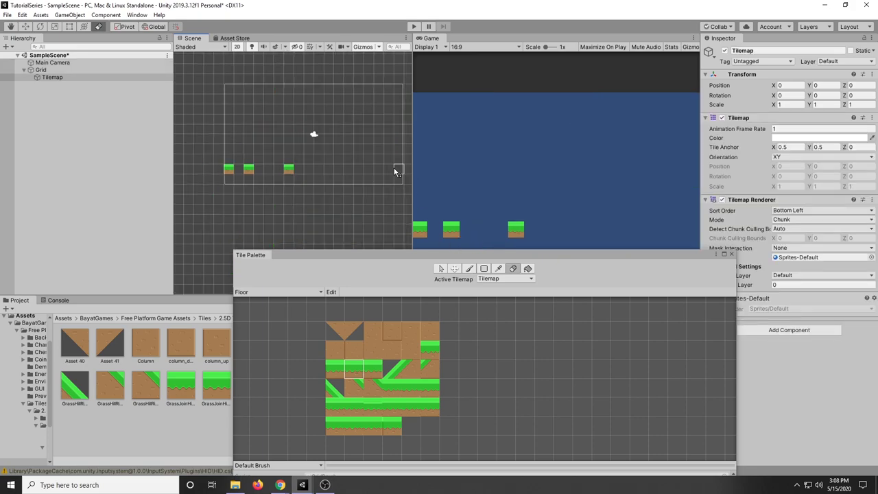
pyautogui.scroll(2, 394, 172)
pyautogui.moveTo(366, 182); pyautogui.dragTo(360, 238, button='middle')
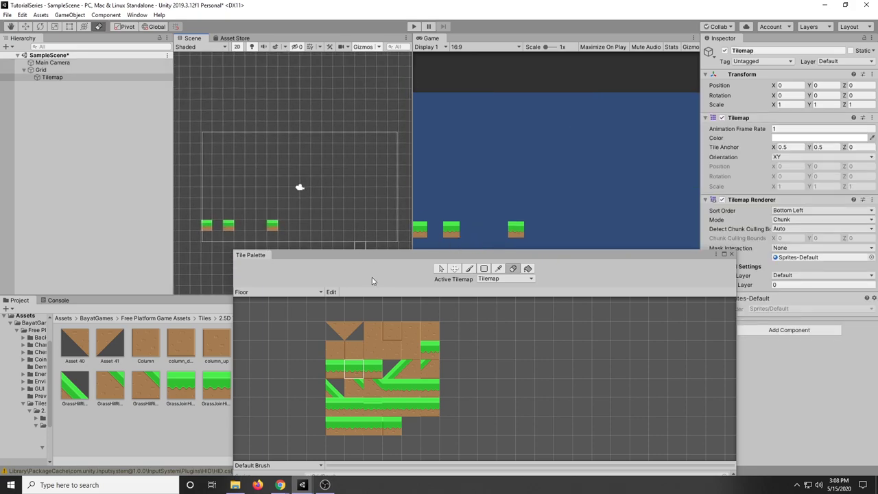
pyautogui.click(228, 226)
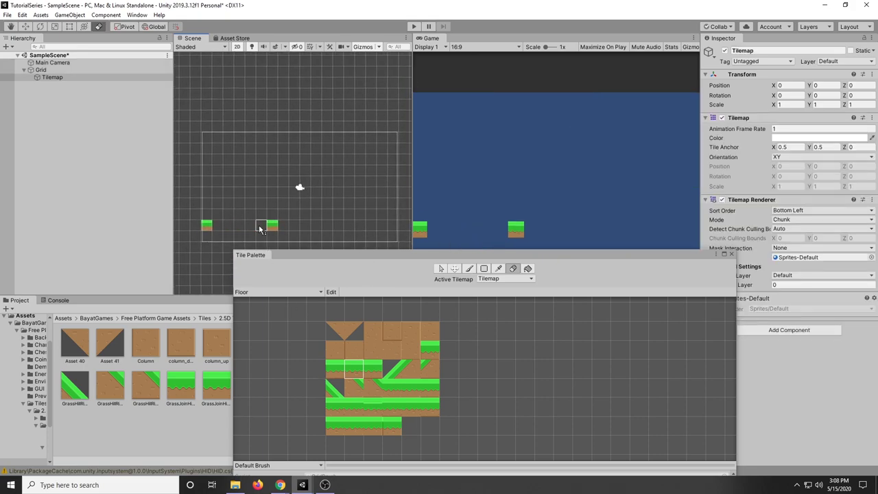
# Paint a continuous row of grass tiles near the camera frame's lower edge, extending it beyond both sides of the frame.
pyautogui.click(469, 268)
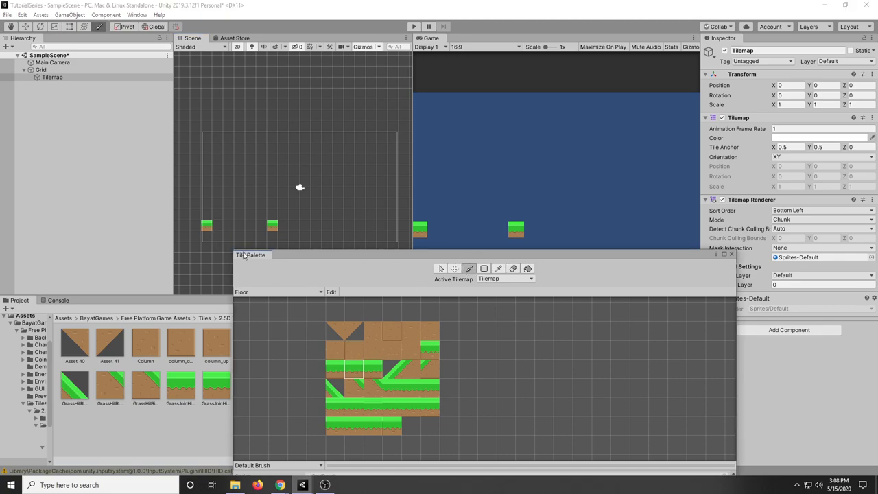
pyautogui.click(215, 227)
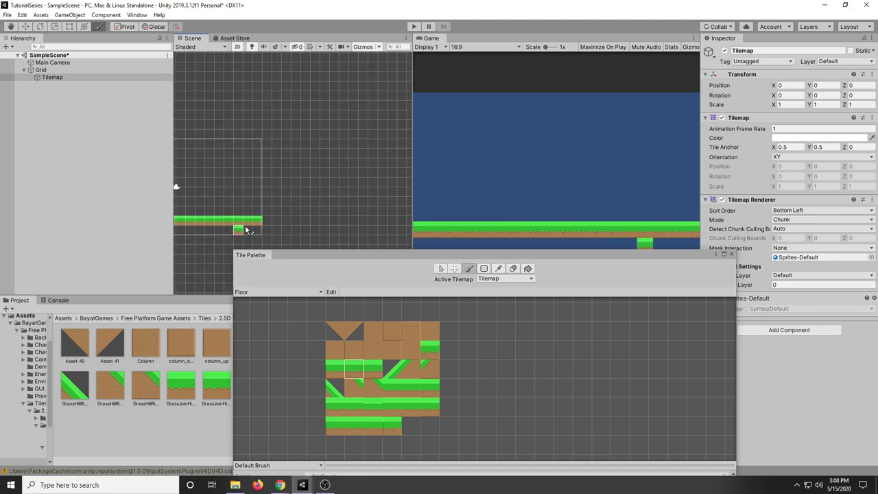
pyautogui.moveTo(243, 229); pyautogui.dragTo(319, 224)
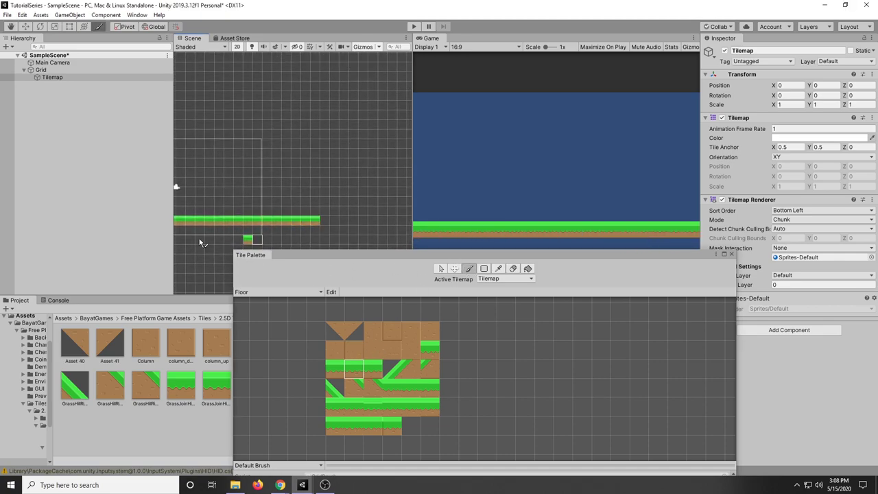
pyautogui.moveTo(241, 215); pyautogui.dragTo(486, 190, button='middle')
pyautogui.moveTo(330, 196); pyautogui.dragTo(279, 193)
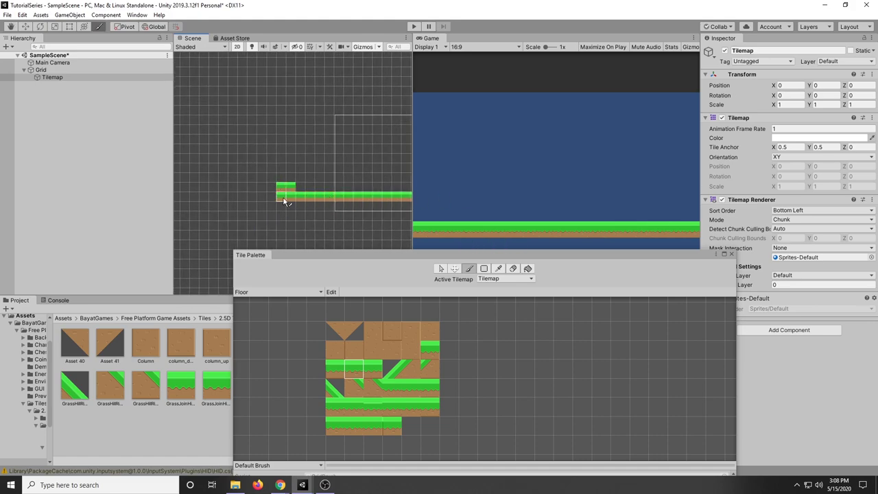
# Erase the stray grass tiles above the floor row's left end and return to the paintbrush.
pyautogui.press('e')
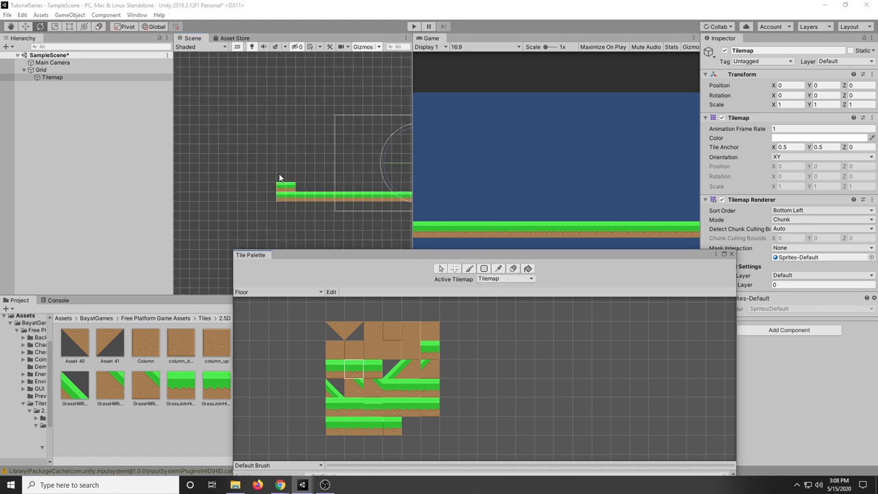
pyautogui.click(275, 185)
pyautogui.press('d')
pyautogui.moveTo(277, 188); pyautogui.dragTo(297, 189)
pyautogui.press('b')
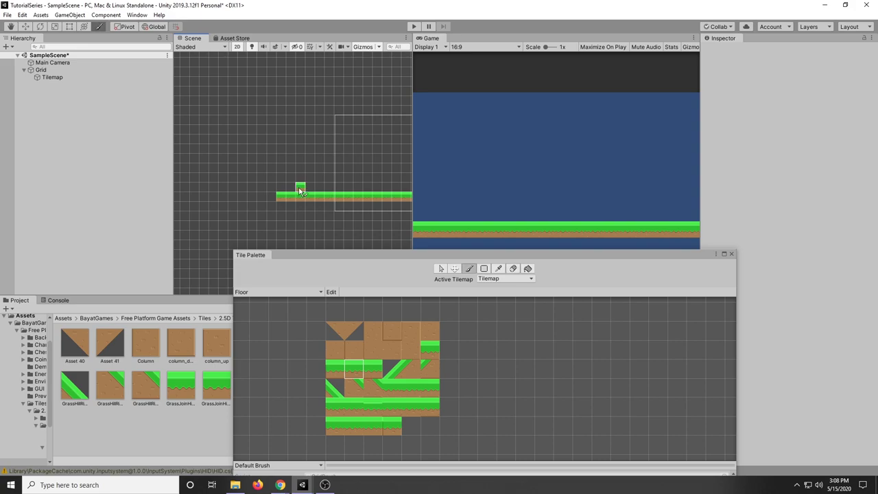
# Pick the plain dirt tile from the Floor palette, try brushing it beneath the grass row and undo the strokes.
pyautogui.moveTo(357, 227); pyautogui.dragTo(291, 221, button='middle')
pyautogui.click(372, 331)
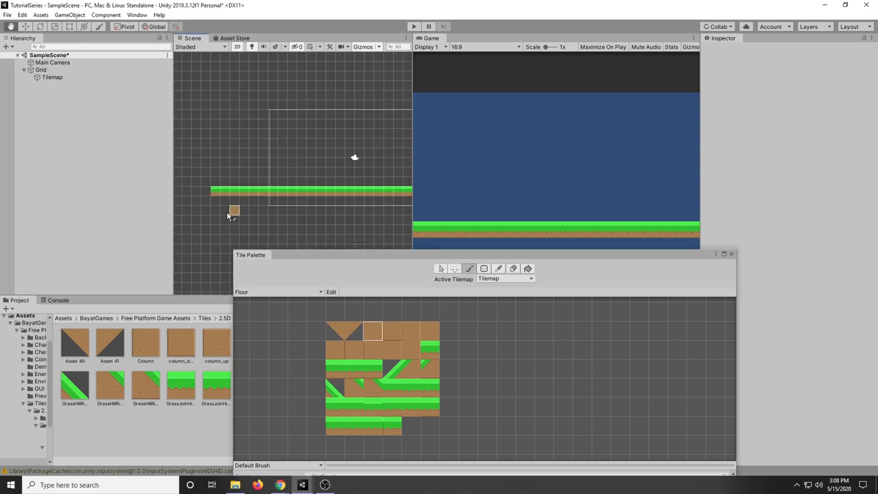
pyautogui.moveTo(228, 214); pyautogui.dragTo(203, 217, button='middle')
pyautogui.moveTo(195, 204); pyautogui.dragTo(278, 213)
pyautogui.hotkey('ctrl', 'z')
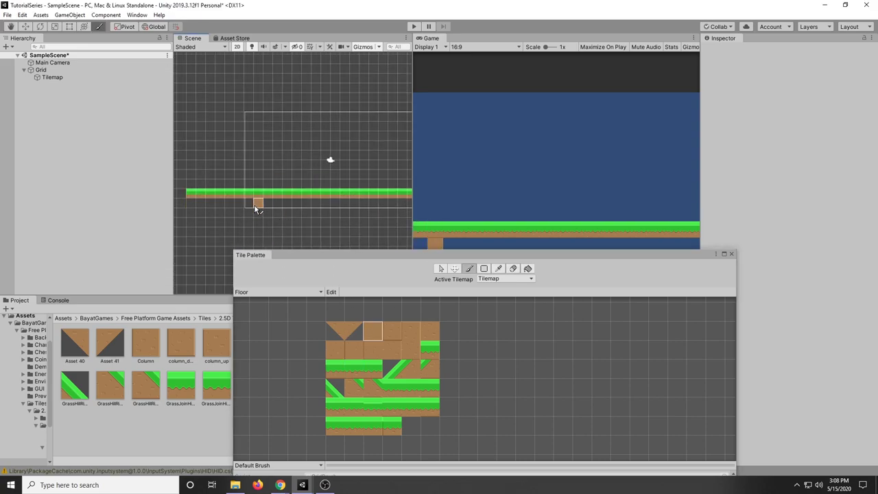
pyautogui.moveTo(193, 201); pyautogui.dragTo(220, 197)
pyautogui.hotkey('ctrl', 'z')
# Box-fill a two-row layer of dirt tiles directly beneath the full length of the grass row.
pyautogui.click(484, 268)
pyautogui.scroll(-4, 294, 209)
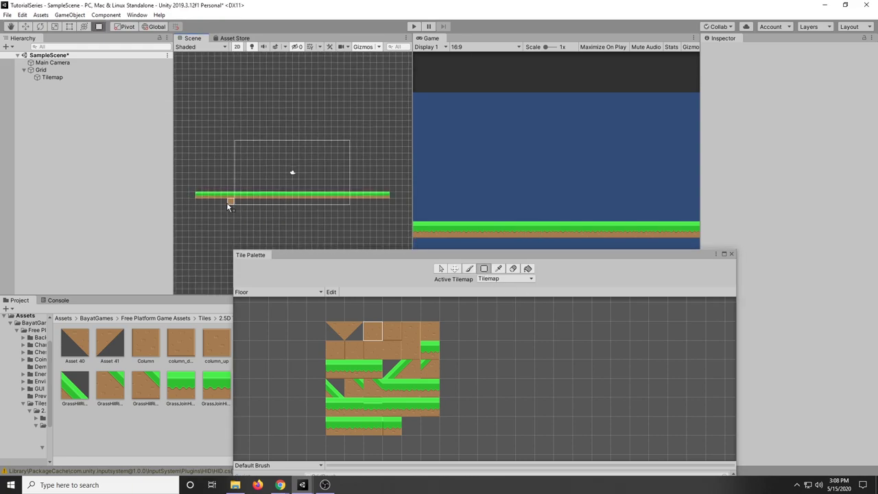
pyautogui.moveTo(199, 202); pyautogui.dragTo(387, 214)
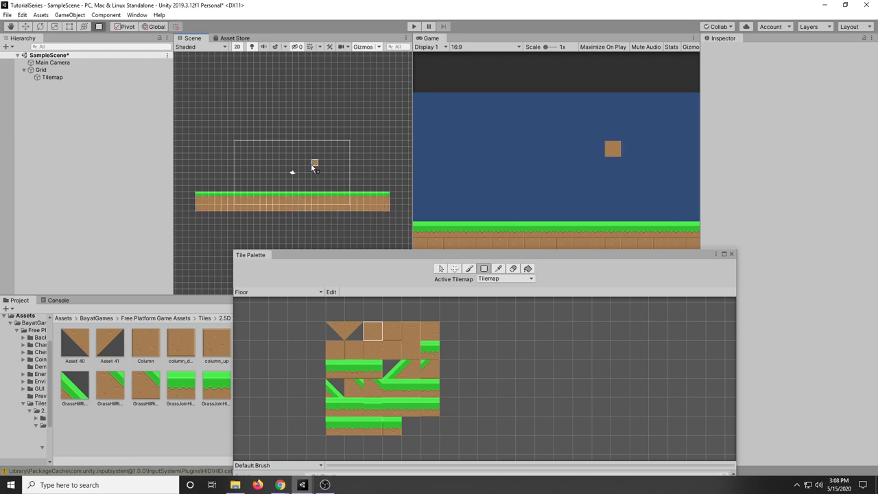
# Narrow the Tile Palette window and reposition it to uncover more of the floor in the Scene view.
pyautogui.scroll(3, 268, 194)
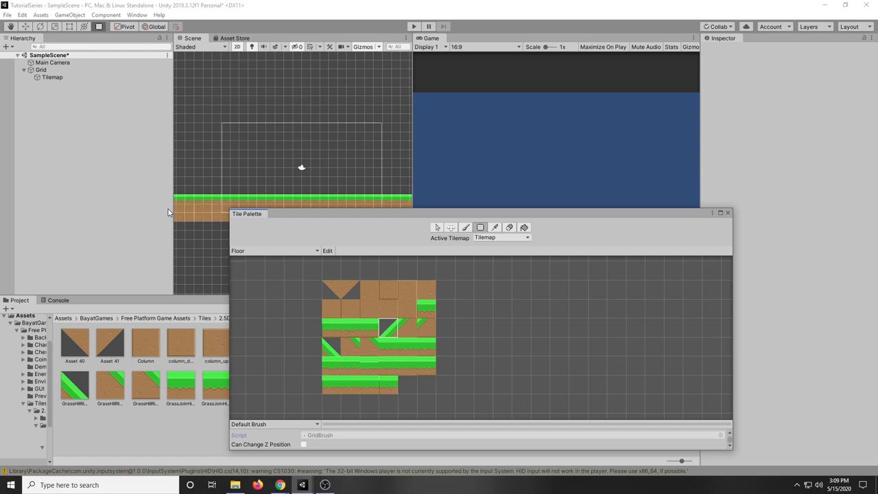
pyautogui.moveTo(231, 227); pyautogui.dragTo(292, 227)
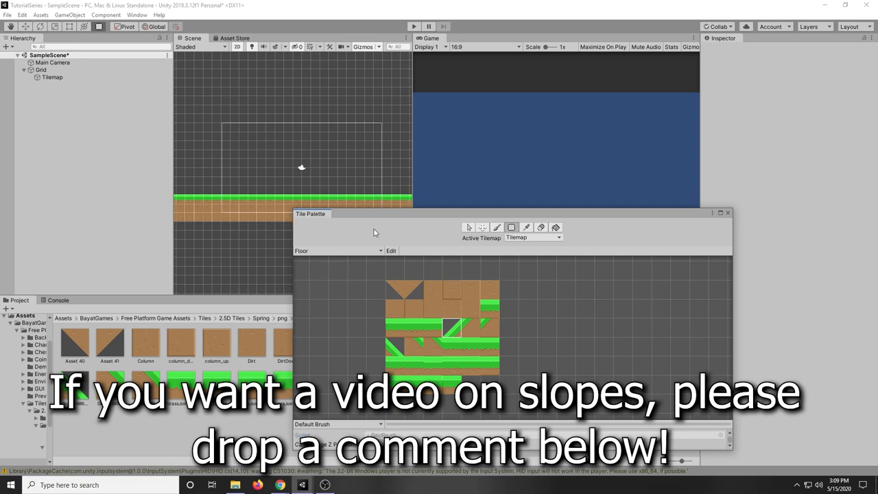
pyautogui.moveTo(290, 262); pyautogui.dragTo(405, 269)
pyautogui.moveTo(464, 215); pyautogui.dragTo(363, 169)
pyautogui.scroll(-2, 248, 230)
pyautogui.scroll(-2, 246, 228)
pyautogui.scroll(6, 246, 229)
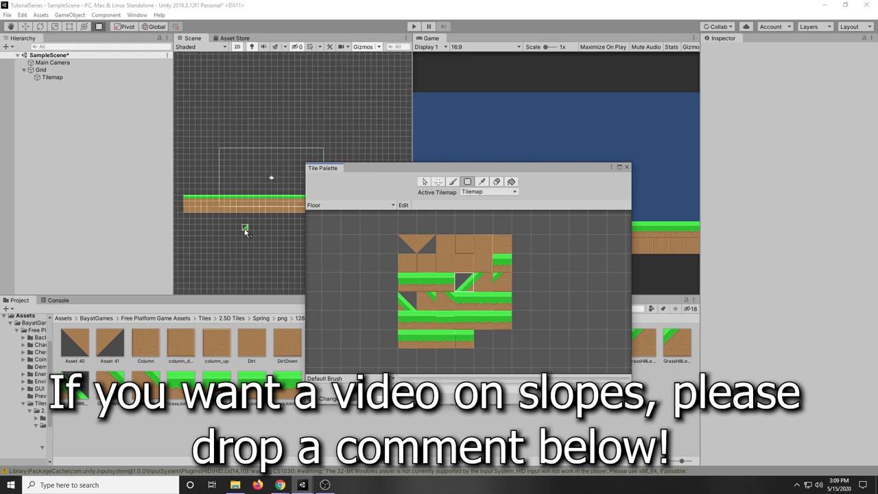
pyautogui.moveTo(261, 243); pyautogui.dragTo(231, 274, button='middle')
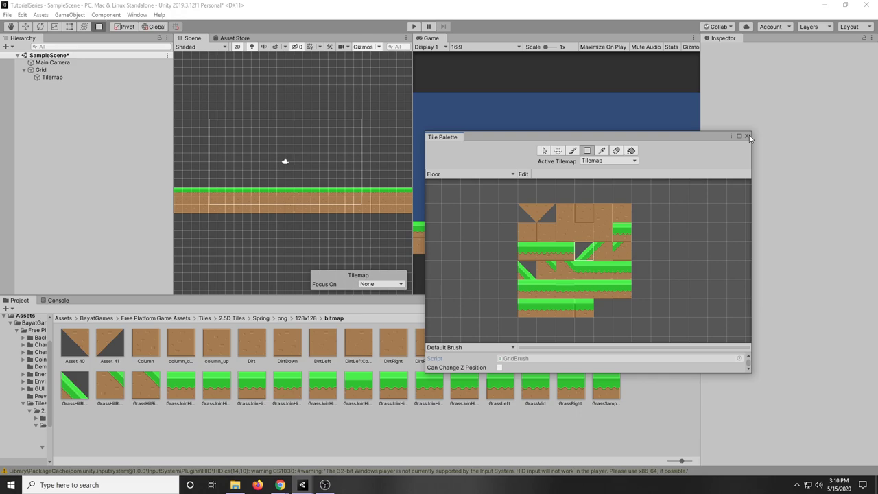
# Close the Tile Palette window and examine the painted floor in the Scene view.
pyautogui.click(747, 136)
pyautogui.scroll(5, 252, 255)
pyautogui.moveTo(290, 281); pyautogui.dragTo(287, 309, button='middle')
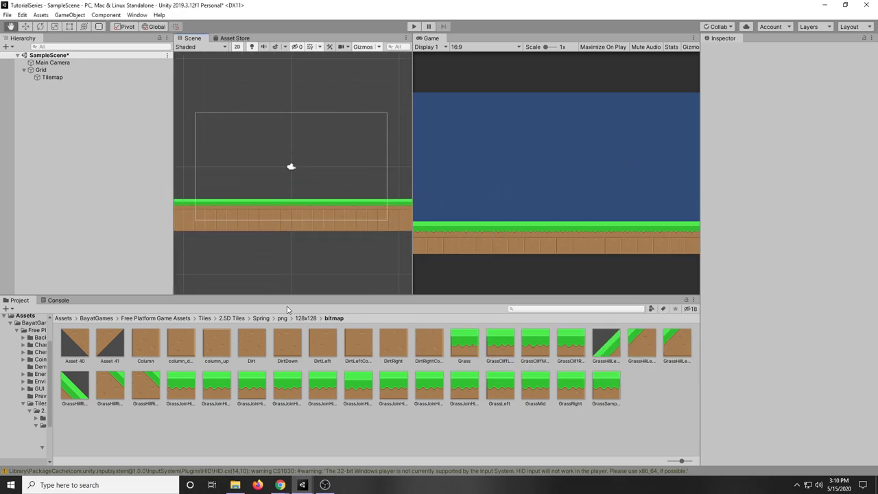
pyautogui.scroll(3, 288, 275)
pyautogui.scroll(-4, 290, 257)
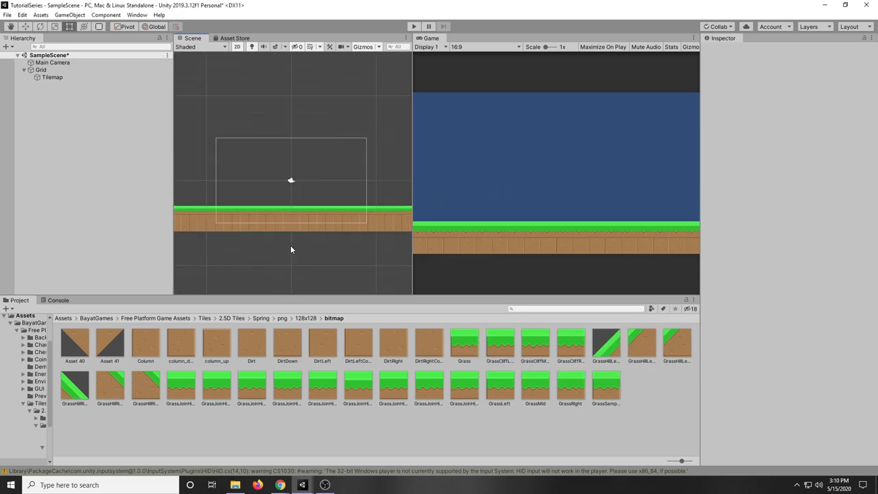
pyautogui.scroll(3, 279, 229)
pyautogui.moveTo(249, 183); pyautogui.dragTo(254, 229, button='middle')
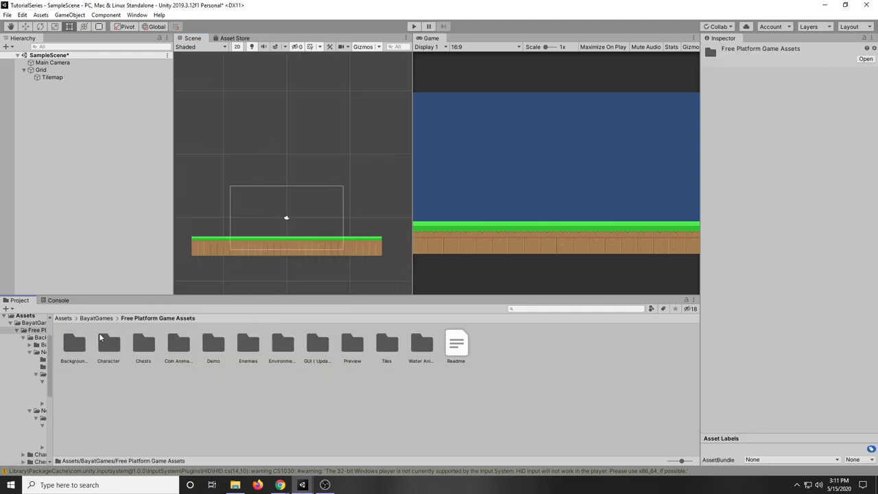
# Open the png folder inside Backgrounds > Background of the Free Platform Game Assets.
pyautogui.doubleClick(69, 352)
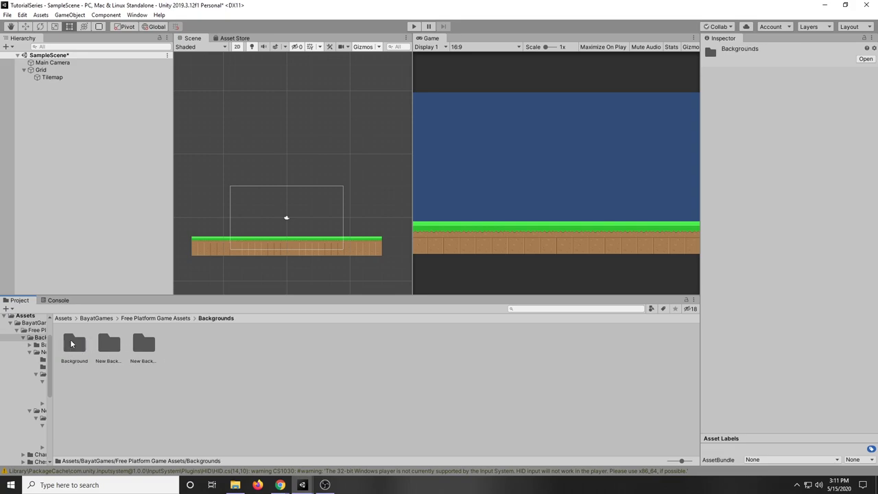
pyautogui.doubleClick(72, 344)
pyautogui.doubleClick(141, 347)
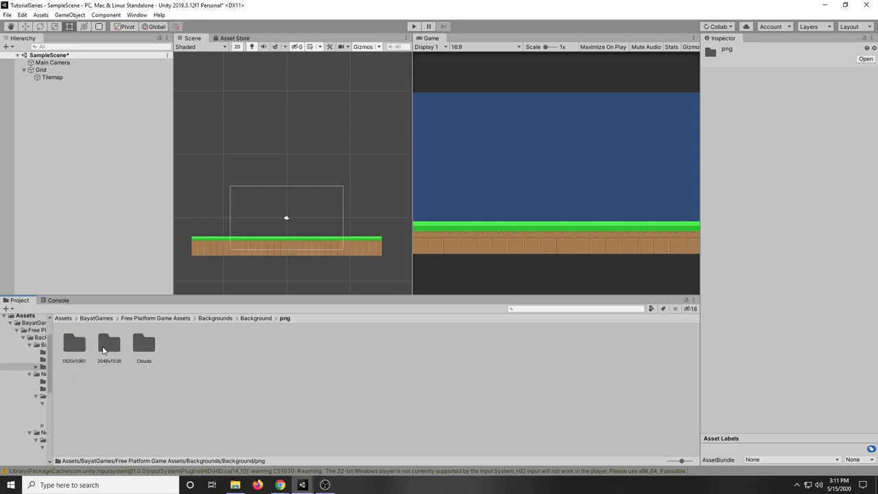
# Open the 1920x1080 > Background folder and add its Background image to the scene hierarchy as a root-level sprite.
pyautogui.click(73, 349)
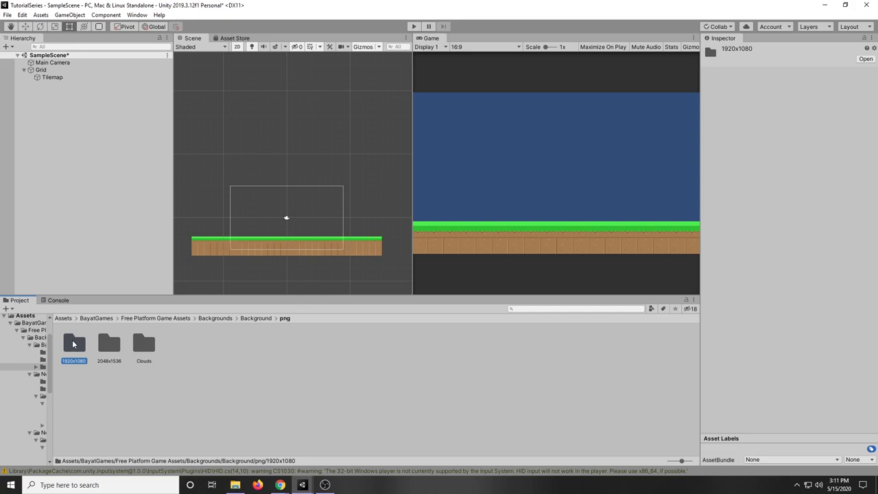
pyautogui.doubleClick(73, 344)
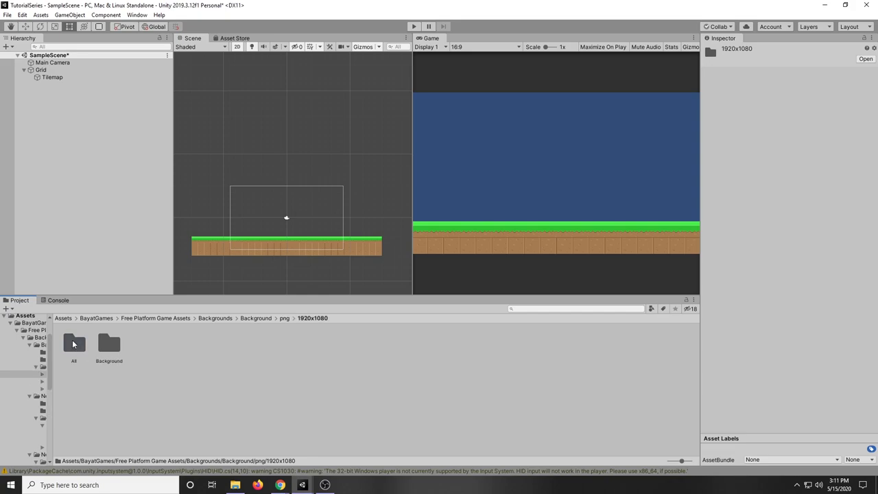
pyautogui.doubleClick(114, 350)
pyautogui.click(83, 346)
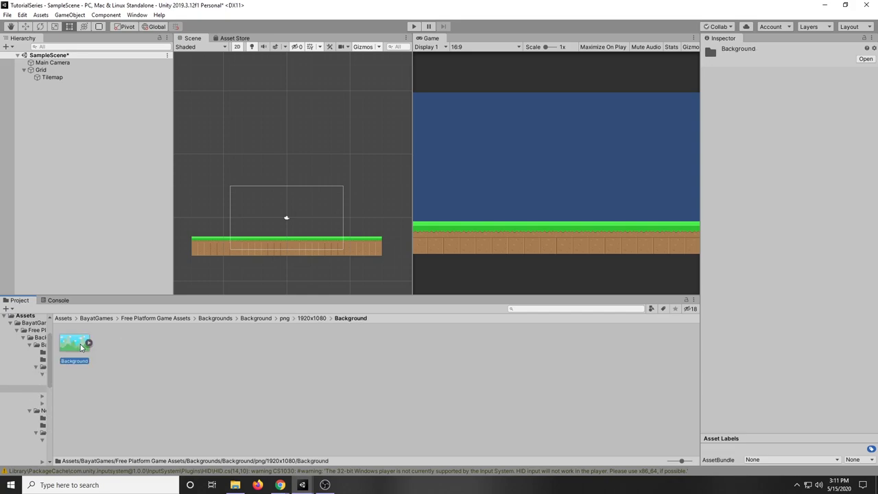
pyautogui.moveTo(60, 346); pyautogui.dragTo(54, 194)
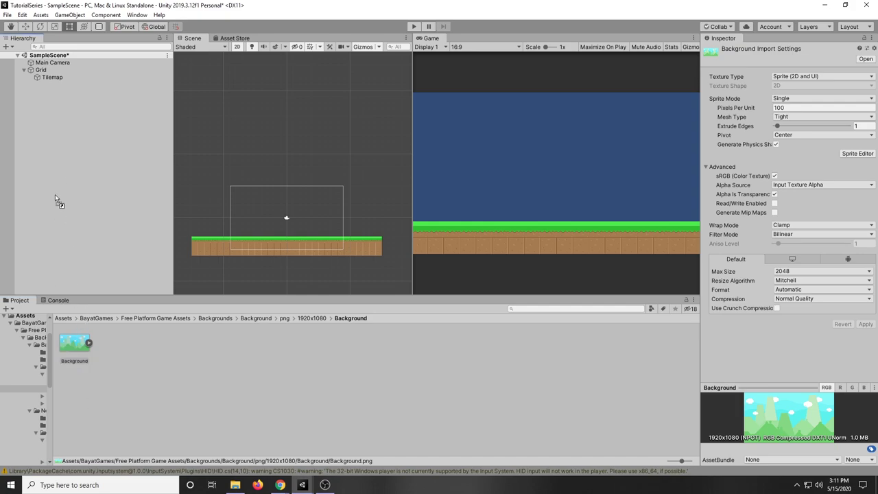
pyautogui.moveTo(50, 115); pyautogui.dragTo(65, 177)
pyautogui.scroll(3, 299, 231)
pyautogui.scroll(-4, 299, 228)
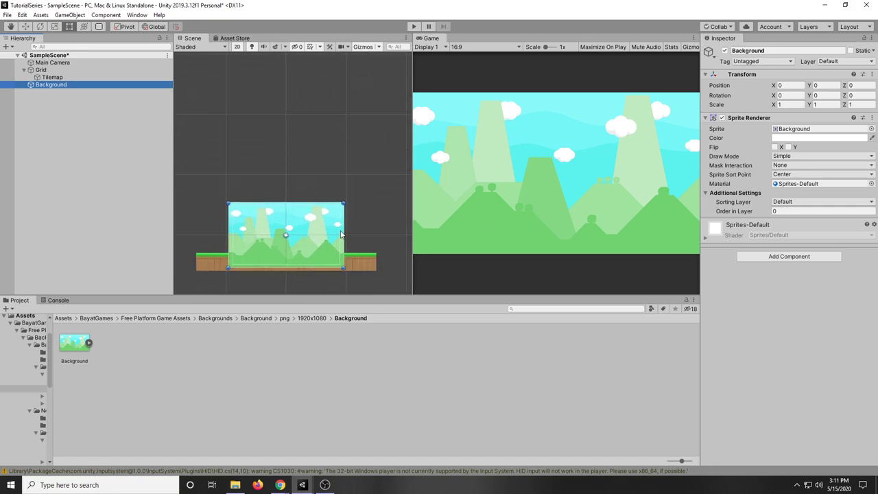
pyautogui.scroll(4, 340, 235)
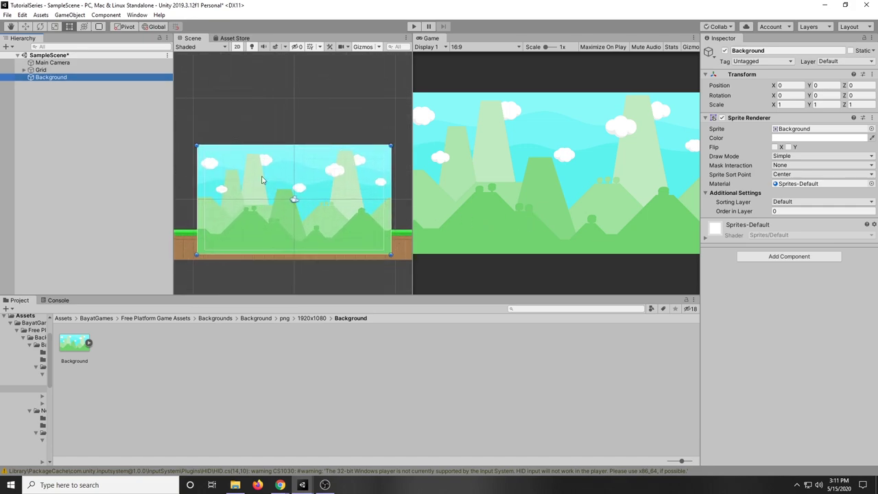
# Inspect the Tilemap and the Background sprite in the scene, including the sprite's available Sorting Layer options.
pyautogui.click(222, 273)
pyautogui.click(189, 237)
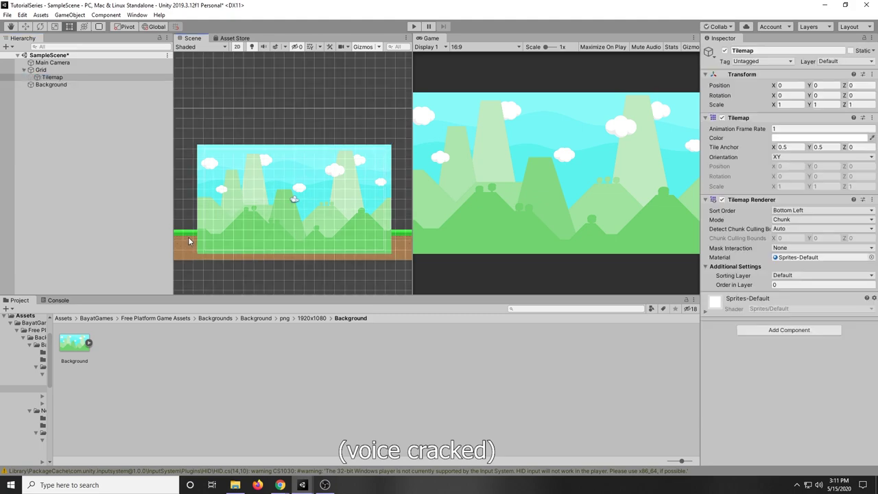
pyautogui.click(184, 180)
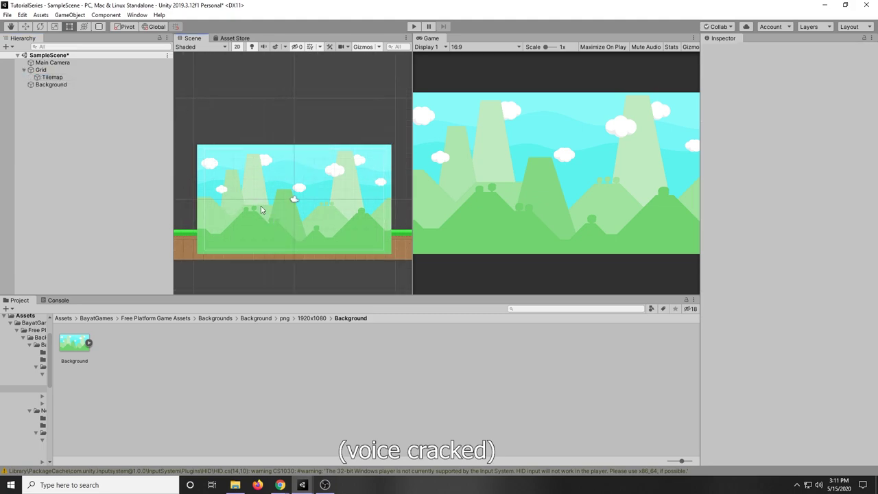
pyautogui.click(253, 178)
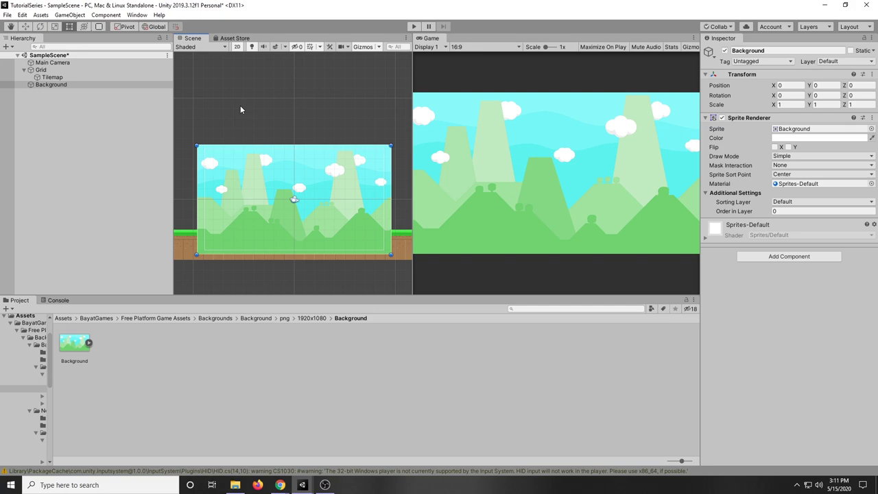
pyautogui.click(778, 202)
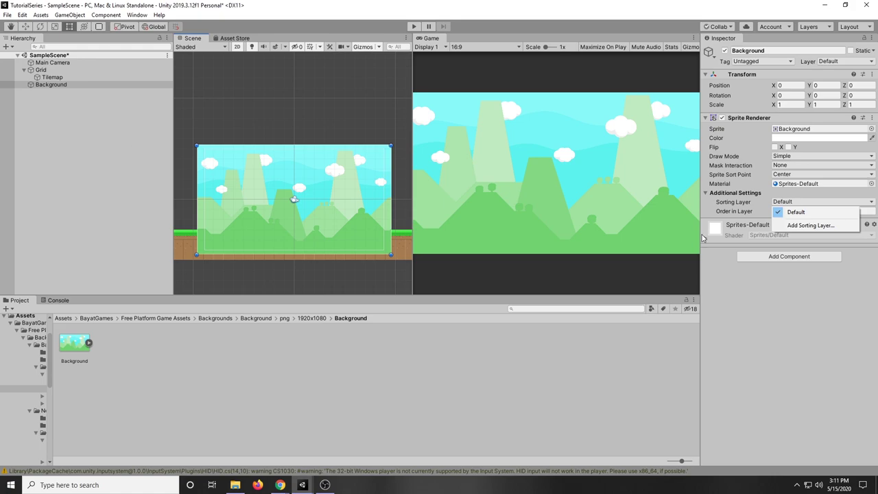
pyautogui.click(802, 225)
pyautogui.click(164, 85)
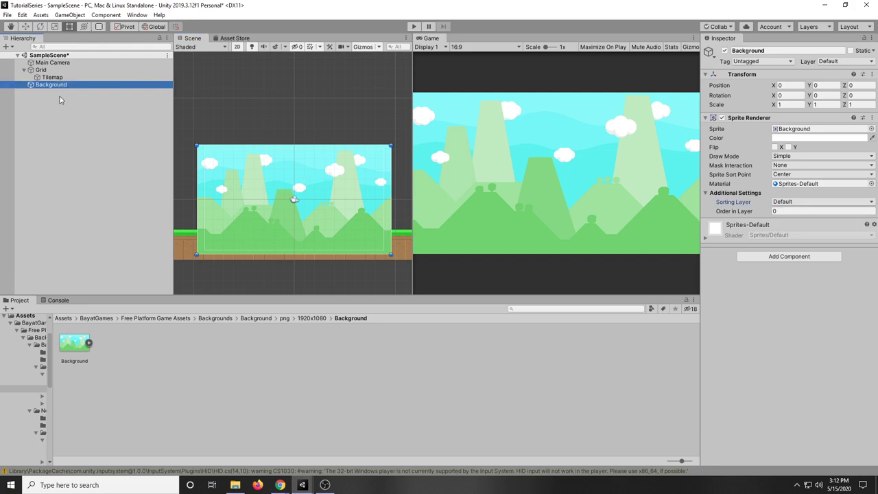
# Add a new sorting layer named Platform, starting from the Tilemap's Sorting Layer setting.
pyautogui.click(188, 246)
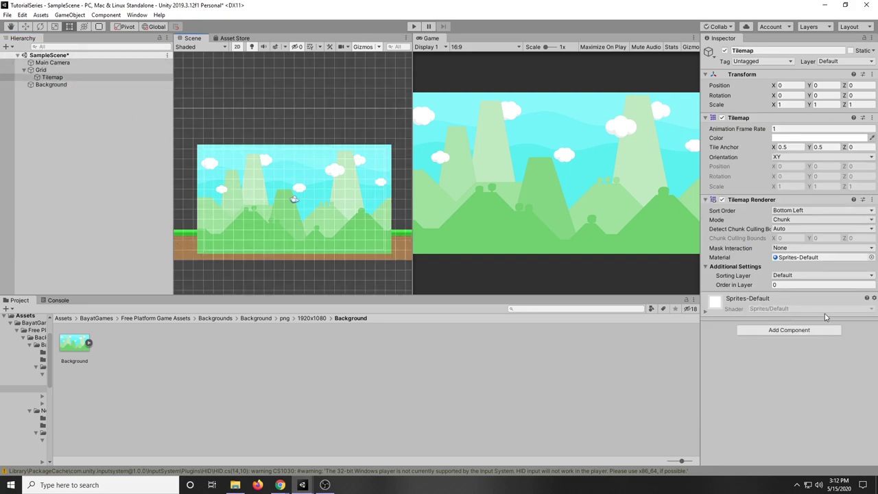
pyautogui.click(790, 276)
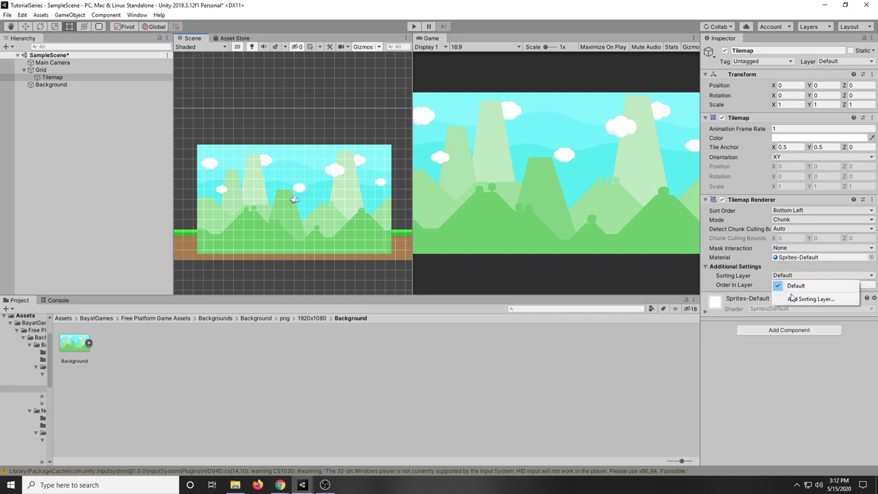
pyautogui.click(808, 299)
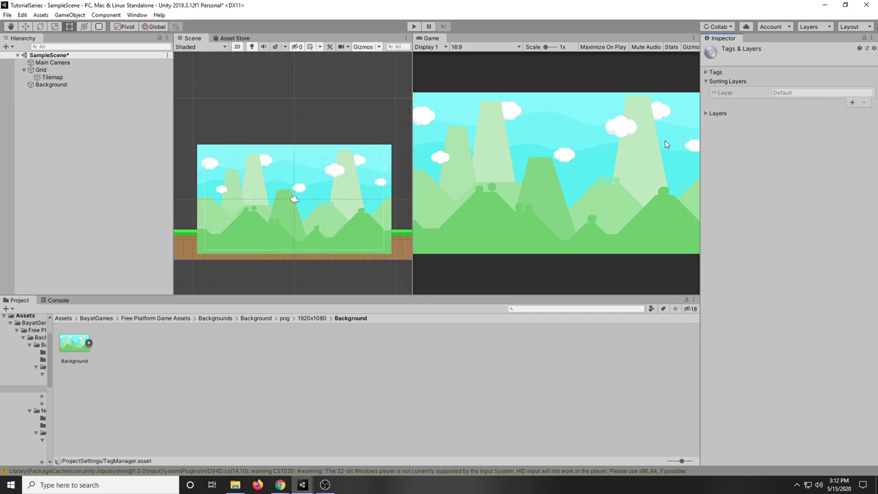
pyautogui.click(851, 102)
pyautogui.click(827, 101)
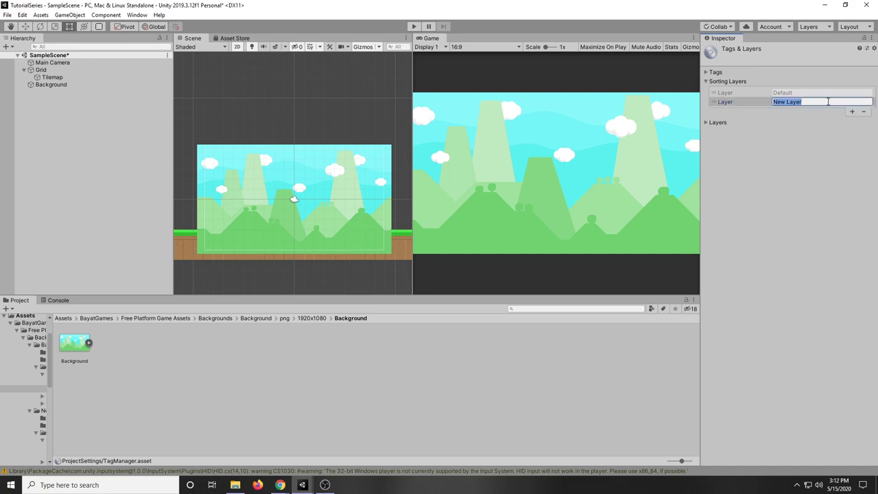
pyautogui.write('Platform')
pyautogui.click(229, 186)
# Assign the Tilemap to the Platform sorting layer with its Order in Layer set to 0.
pyautogui.click(87, 77)
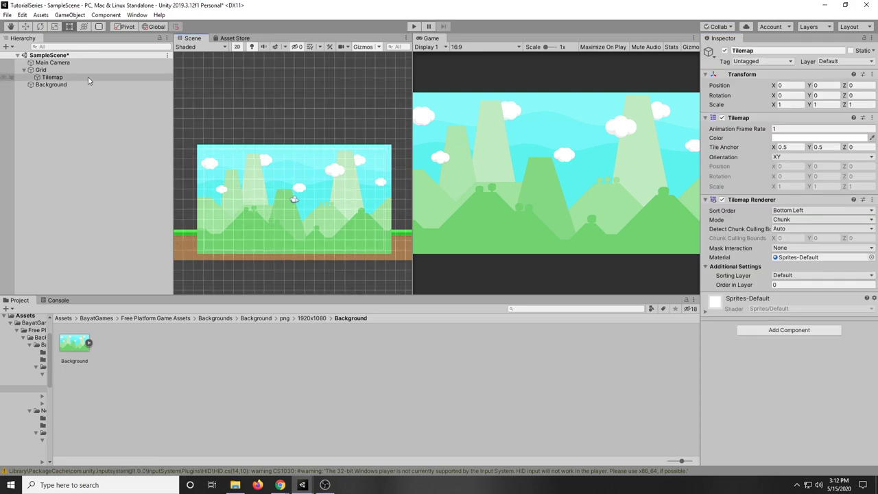
pyautogui.moveTo(769, 285); pyautogui.dragTo(744, 287)
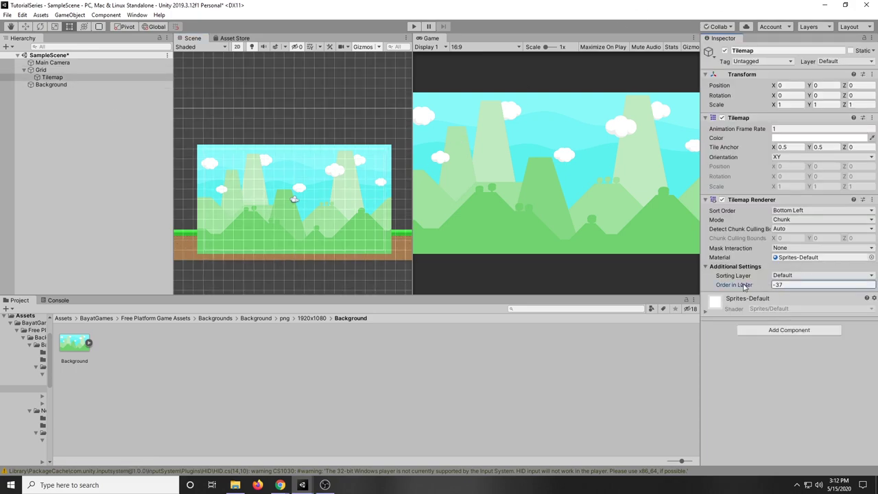
pyautogui.click(782, 285)
pyautogui.write('0')
pyautogui.click(785, 277)
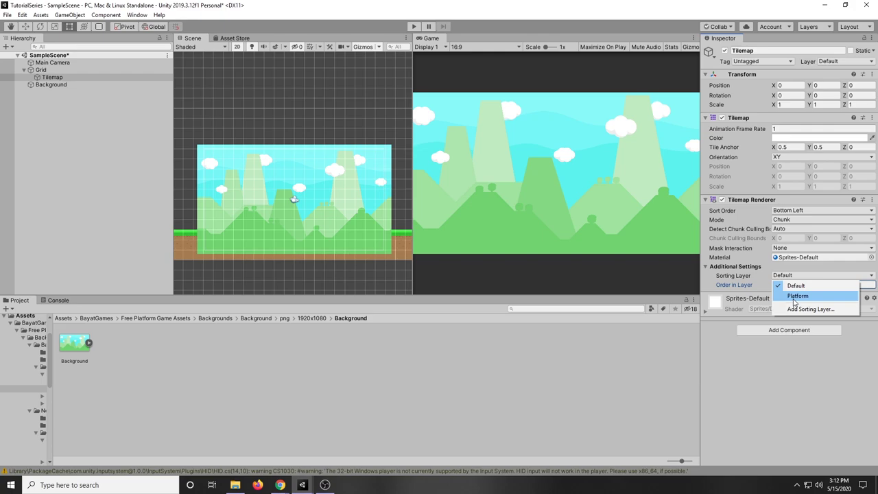
pyautogui.click(794, 296)
pyautogui.click(779, 275)
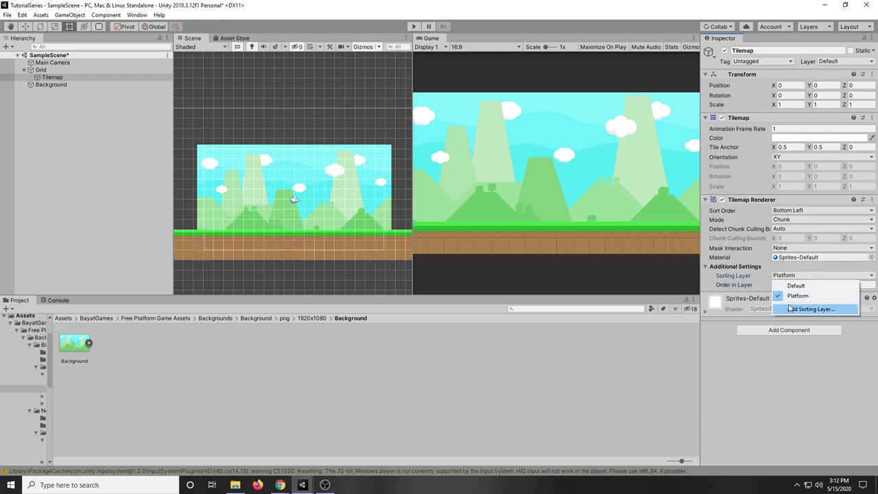
pyautogui.click(793, 295)
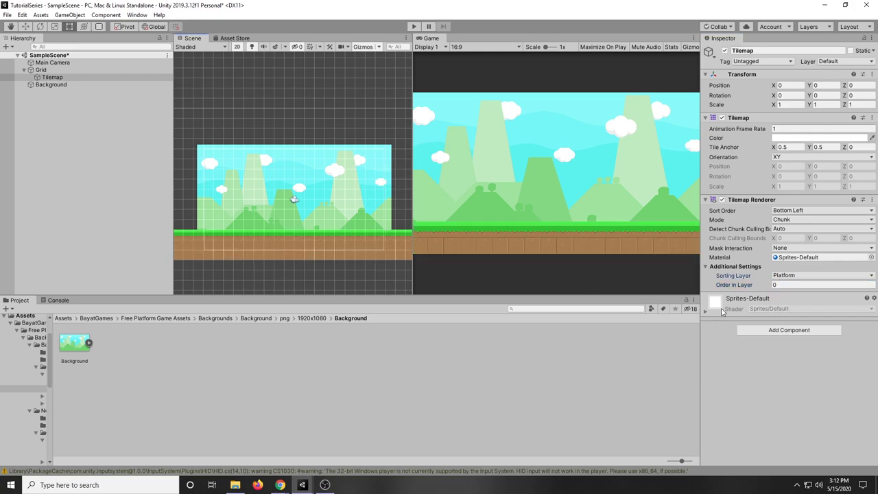
pyautogui.click(786, 275)
# Examine how the tilemap floor and the background overlap in the Scene view.
pyautogui.click(254, 258)
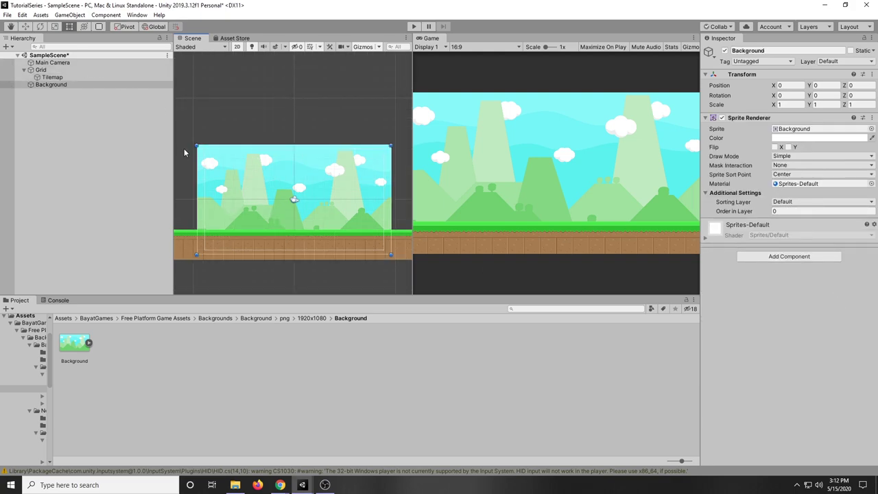
pyautogui.click(253, 244)
pyautogui.scroll(3, 268, 284)
pyautogui.scroll(-3, 263, 262)
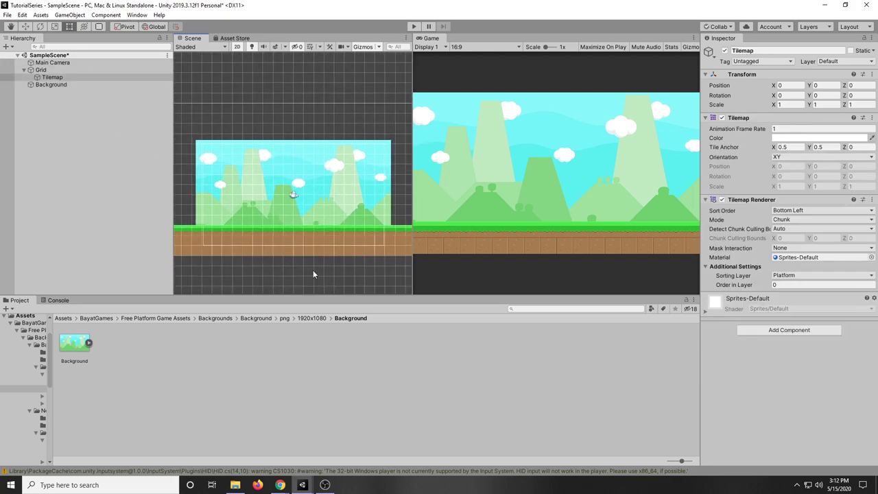
pyautogui.moveTo(292, 271); pyautogui.dragTo(290, 269, button='middle')
pyautogui.scroll(-3, 313, 273)
pyautogui.scroll(2, 312, 277)
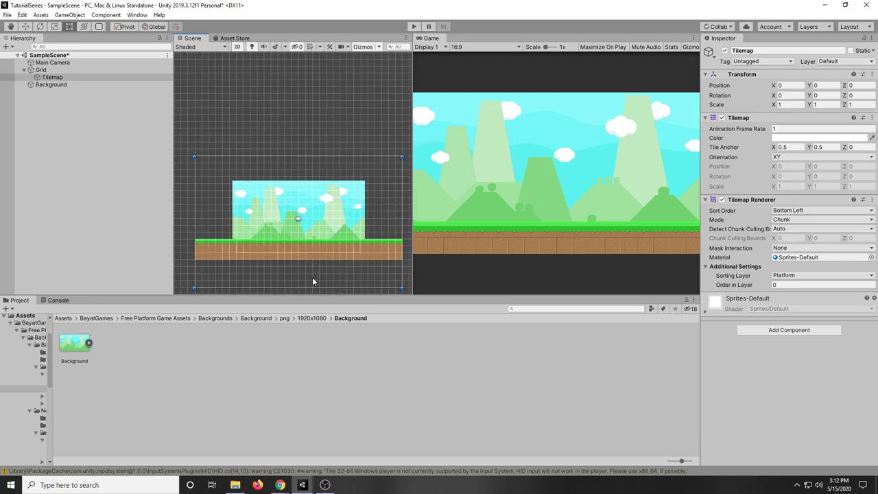
pyautogui.moveTo(356, 250); pyautogui.dragTo(372, 246, button='middle')
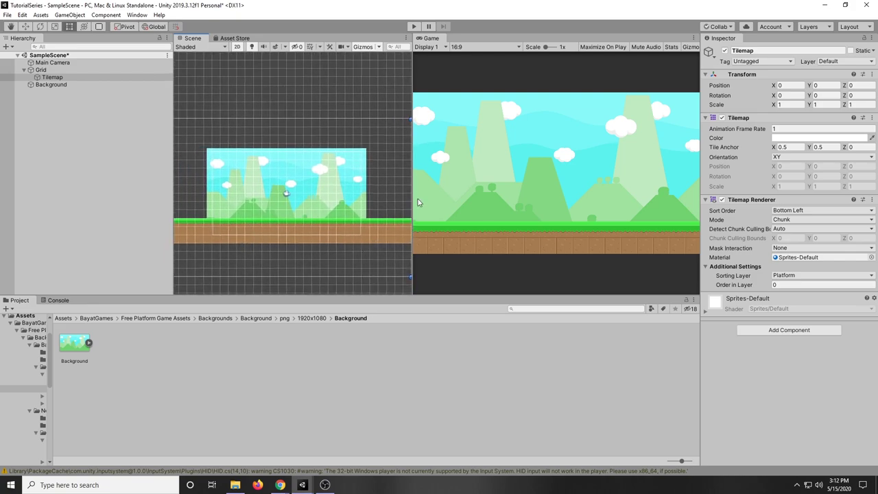
# Duplicate the Background sprite and place the copy to the left of the original, at about X -18.95, Y -0.25.
pyautogui.click(308, 175)
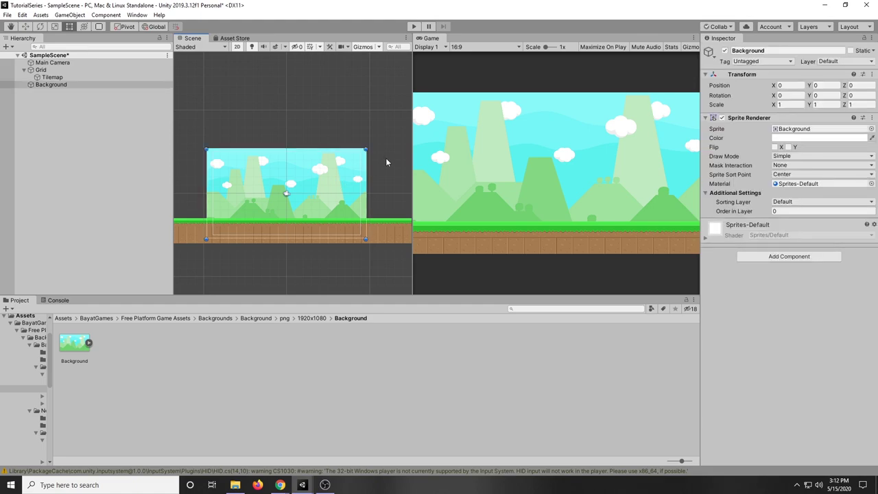
pyautogui.scroll(-5, 370, 267)
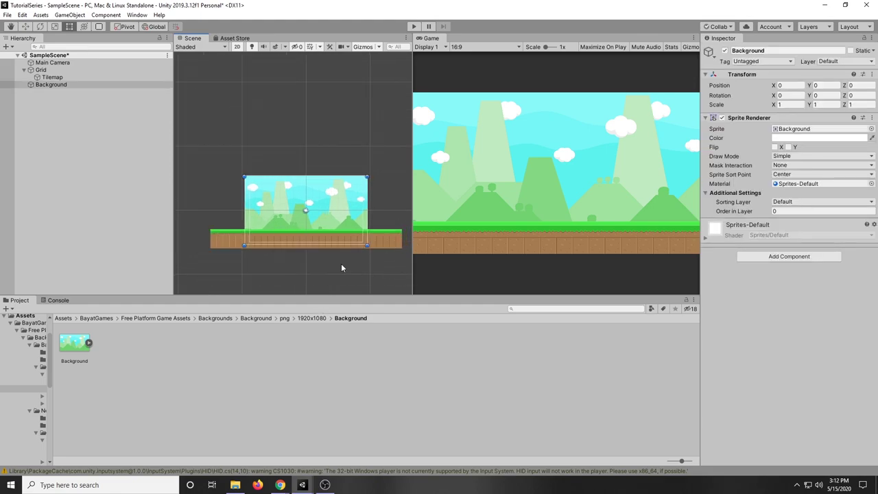
pyautogui.scroll(5, 394, 131)
pyautogui.scroll(-2, 384, 154)
pyautogui.moveTo(343, 219); pyautogui.dragTo(360, 181, button='middle')
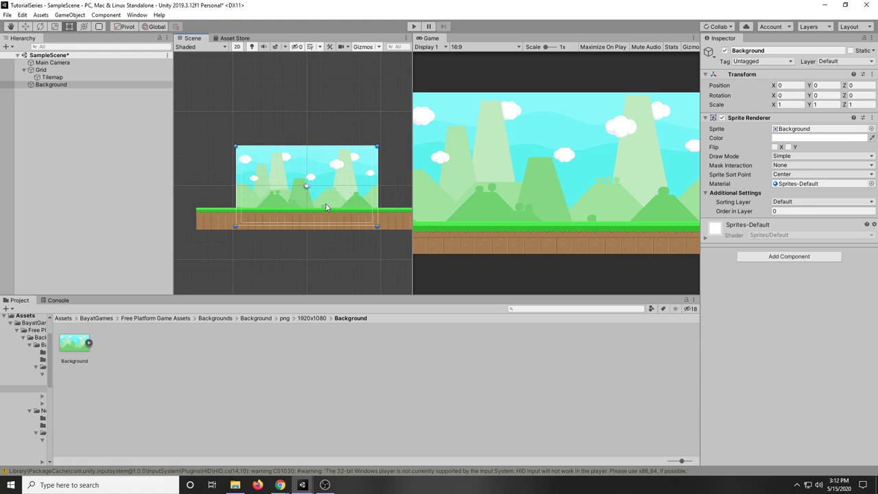
pyautogui.hotkey('ctrl', 'd')
pyautogui.moveTo(334, 192); pyautogui.dragTo(194, 194)
# Align the background copy flush with the original's left edge at X -19.2, with their top edges level.
pyautogui.moveTo(269, 230); pyautogui.dragTo(368, 242, button='middle')
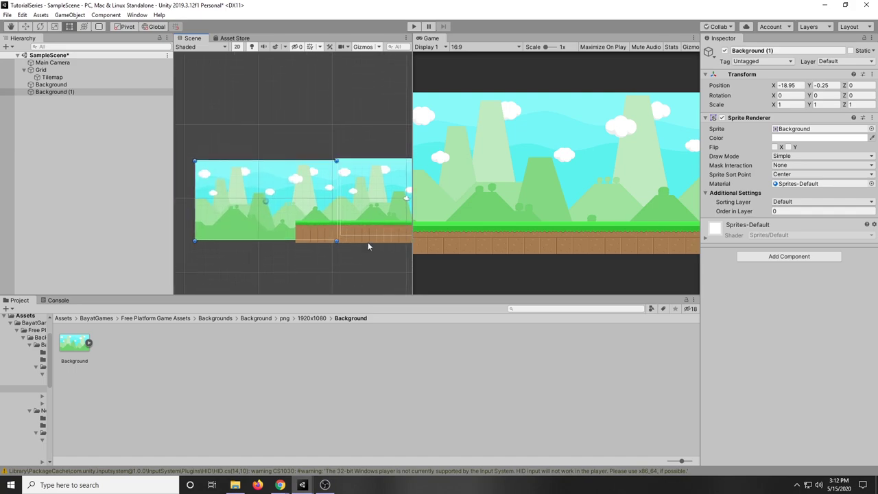
pyautogui.scroll(10, 347, 233)
pyautogui.moveTo(342, 165); pyautogui.dragTo(338, 243, button='middle')
pyautogui.moveTo(312, 242); pyautogui.dragTo(288, 228)
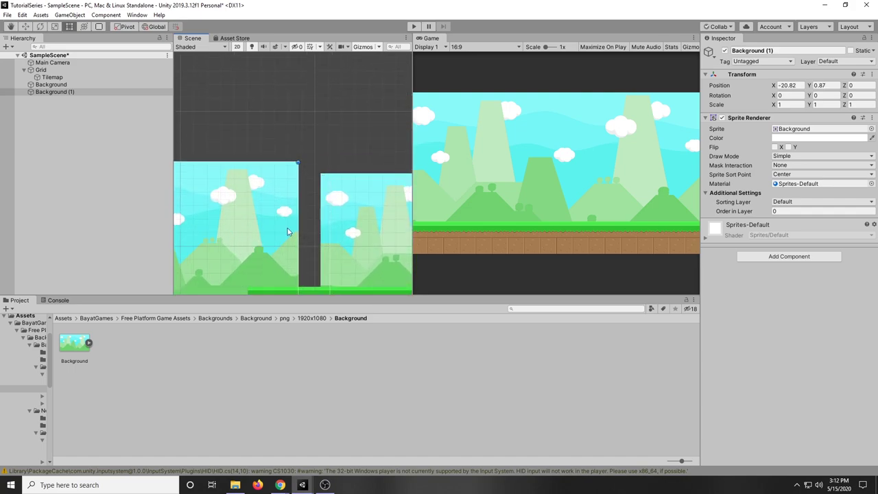
pyautogui.moveTo(312, 220); pyautogui.dragTo(296, 264, button='middle')
pyautogui.scroll(3, 296, 263)
pyautogui.moveTo(264, 229); pyautogui.dragTo(291, 249)
pyautogui.scroll(3, 283, 247)
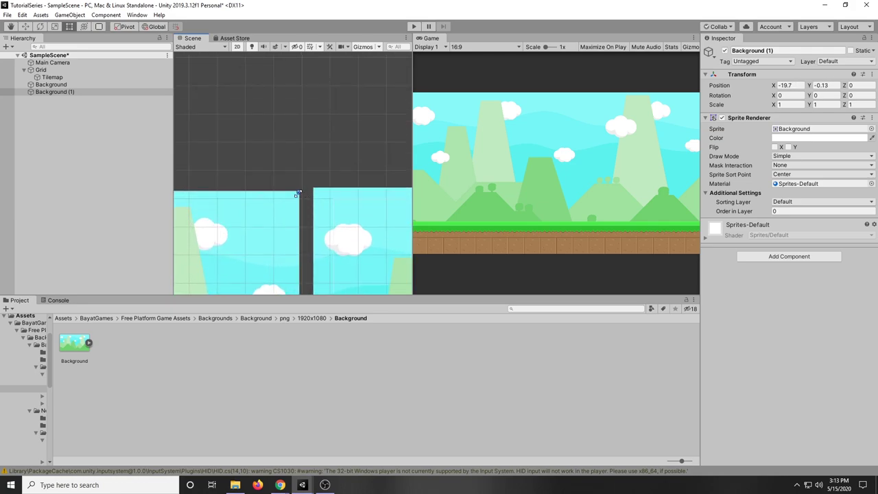
pyautogui.moveTo(299, 196); pyautogui.dragTo(306, 192)
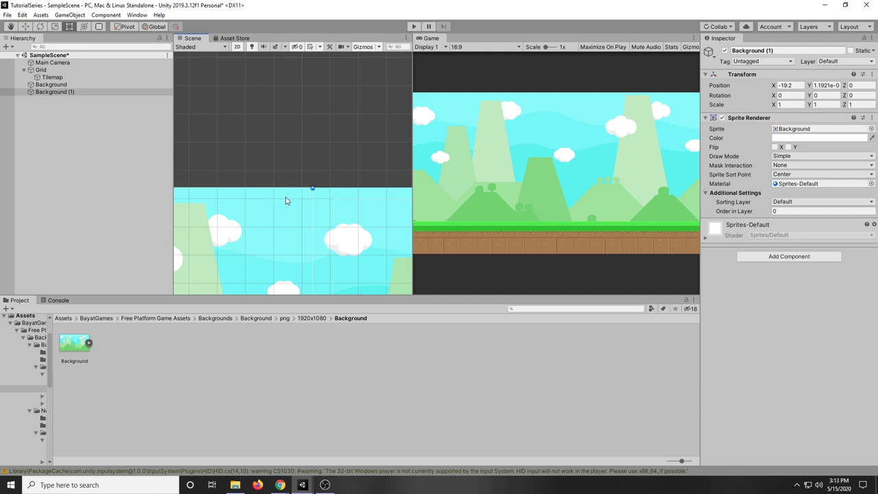
pyautogui.scroll(-5, 333, 233)
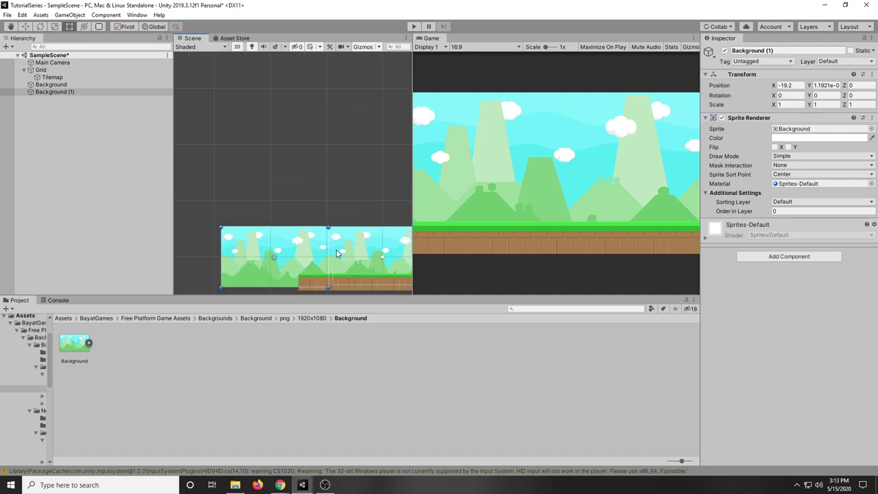
# Duplicate the original Background sprite again and snap the copy flush against its right edge with the top edges level.
pyautogui.moveTo(336, 249); pyautogui.dragTo(218, 209, button='middle')
pyautogui.click(255, 218)
pyautogui.hotkey('ctrl', 'd')
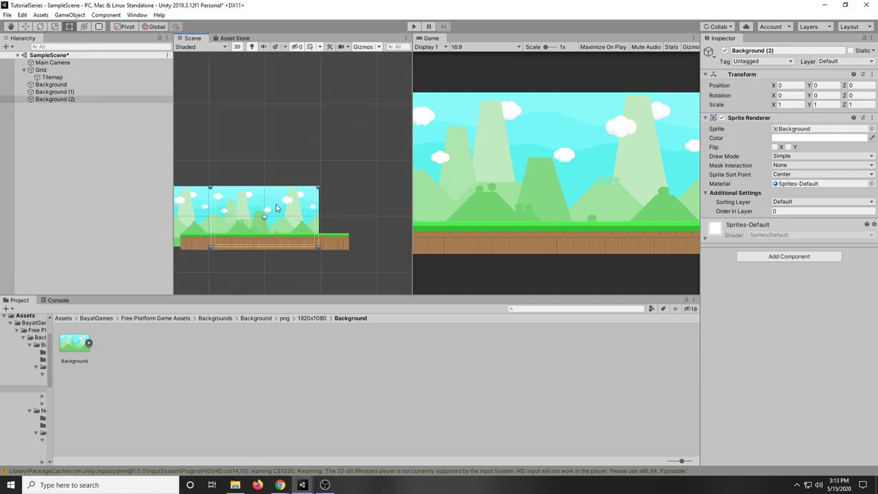
pyautogui.moveTo(277, 208); pyautogui.dragTo(420, 212)
pyautogui.scroll(4, 324, 159)
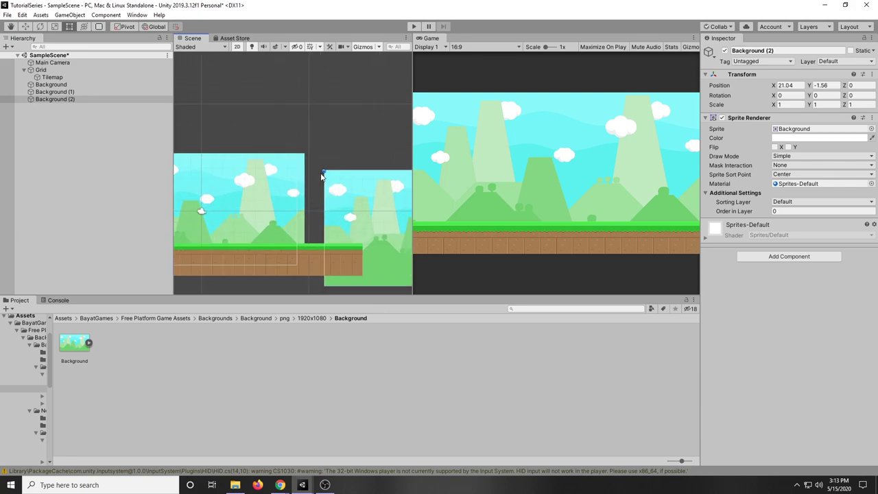
pyautogui.moveTo(325, 174); pyautogui.dragTo(304, 153)
pyautogui.click(296, 127)
pyautogui.scroll(-4, 251, 227)
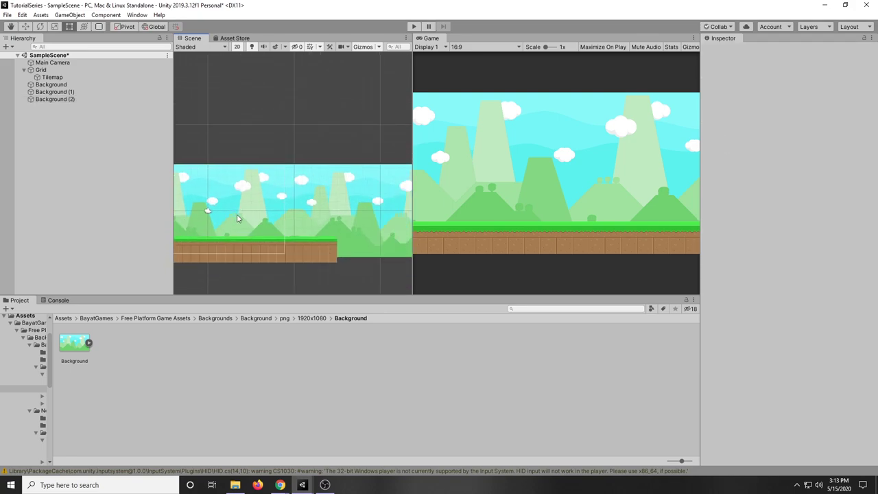
# Examine how the floor and the three side-by-side background copies line up across the Scene view.
pyautogui.scroll(5, 350, 244)
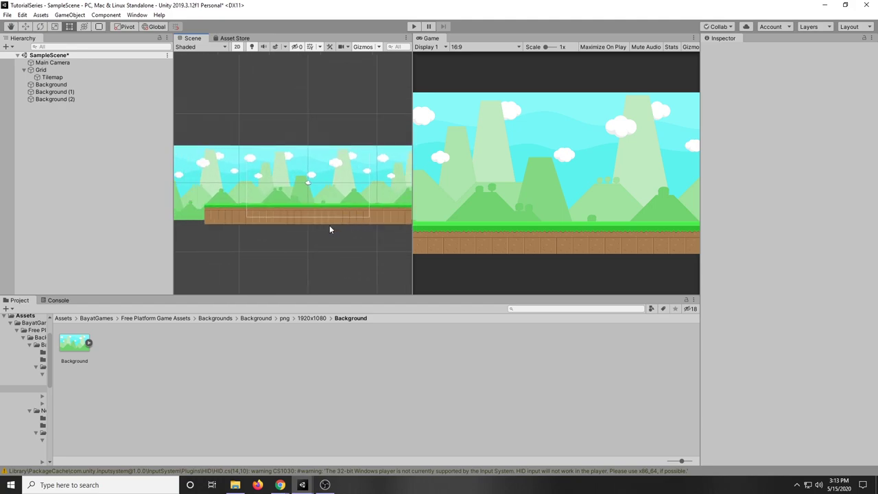
pyautogui.scroll(-4, 330, 157)
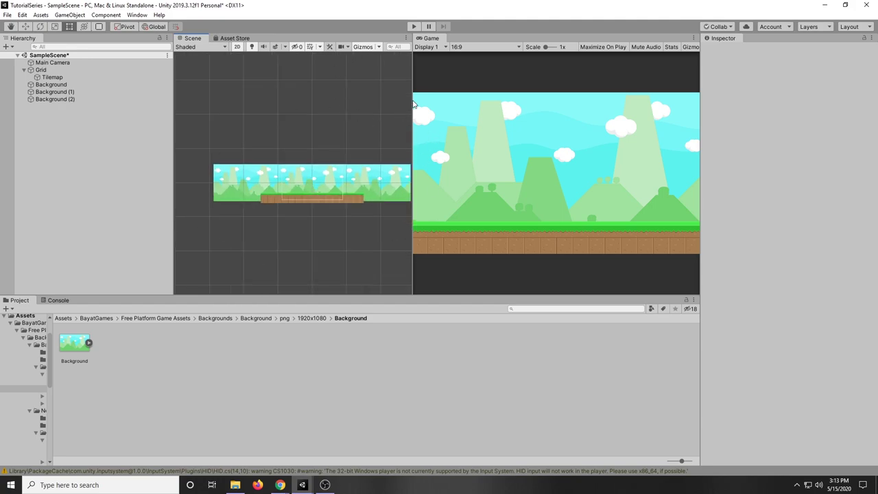
pyautogui.scroll(3, 333, 221)
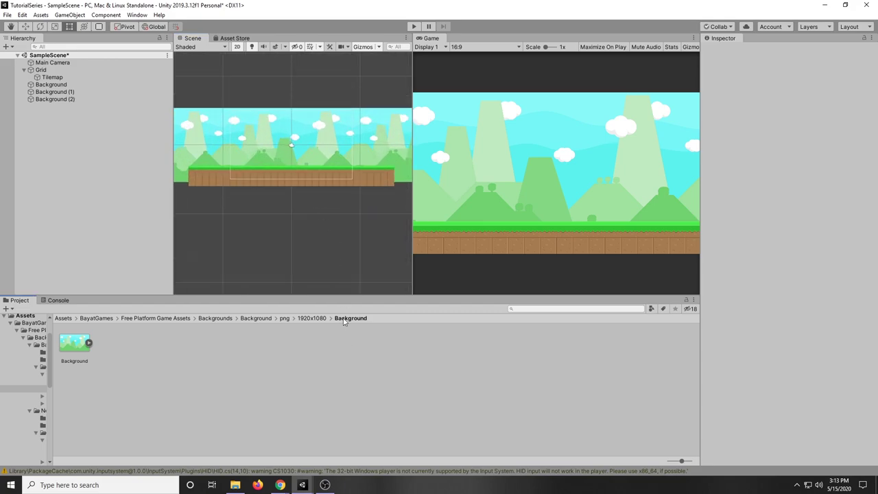
pyautogui.scroll(-2, 293, 251)
pyautogui.scroll(4, 293, 222)
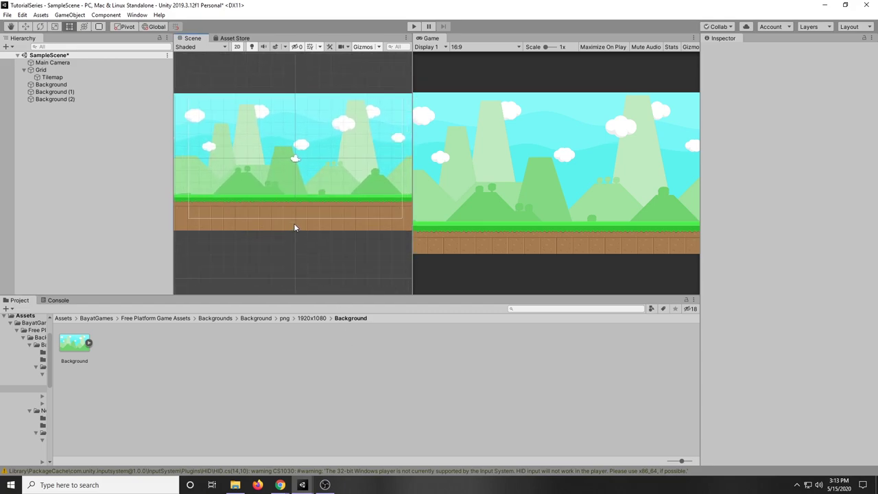
pyautogui.scroll(-1, 293, 224)
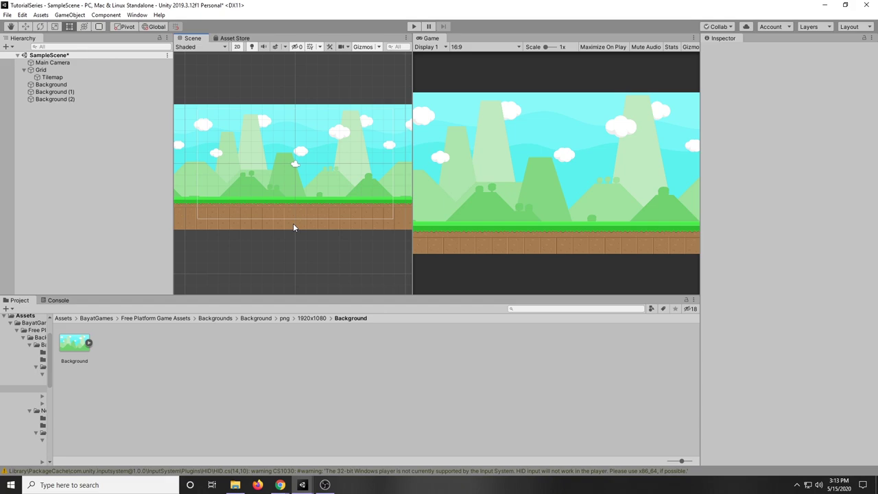
pyautogui.click(296, 163)
pyautogui.click(300, 146)
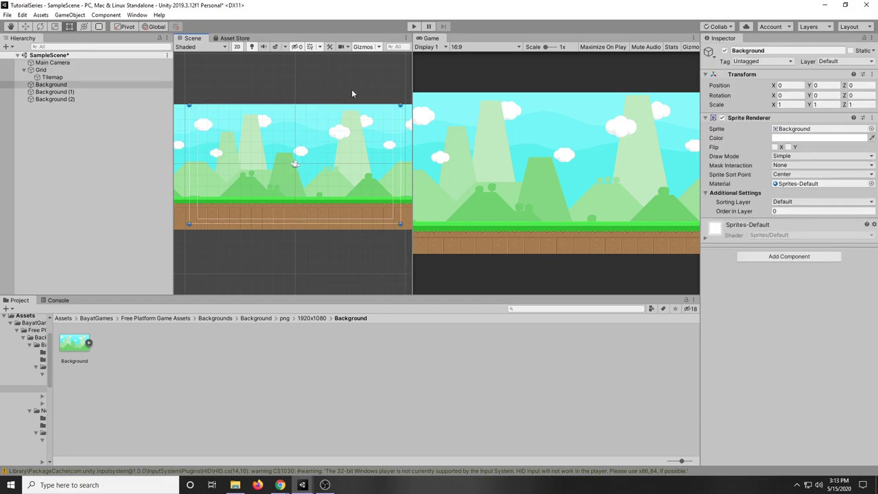
pyautogui.click(354, 72)
pyautogui.moveTo(314, 197); pyautogui.dragTo(311, 233, button='middle')
pyautogui.scroll(3, 285, 204)
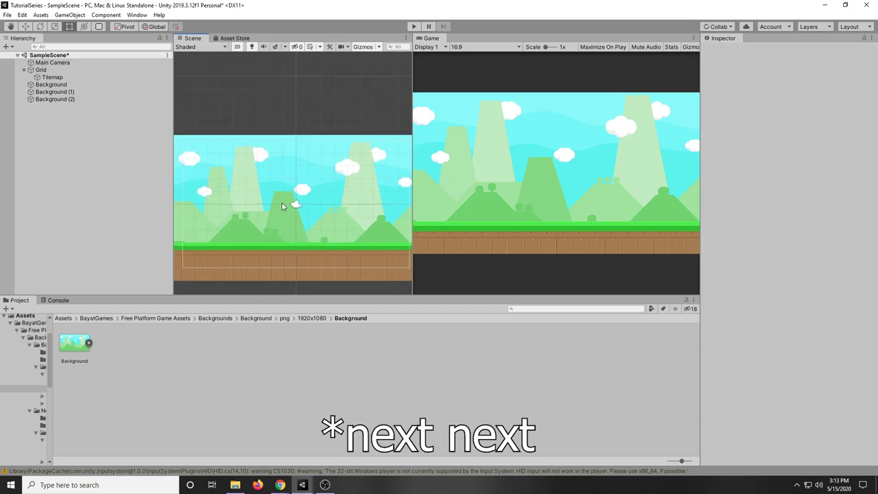
pyautogui.scroll(-1, 281, 206)
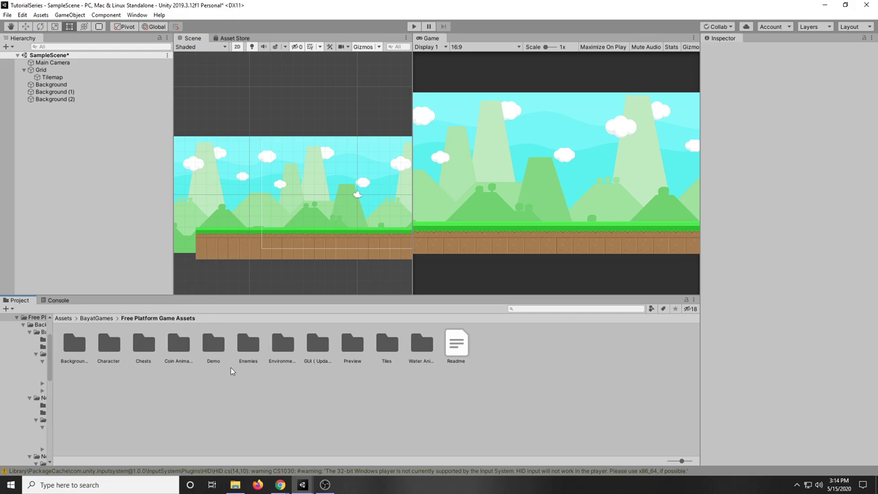
# From Environments/New Details ( Update 1.9 )/2x, place the Tree sprite on the floor's left end, at about X -12.96, Y 0.55.
pyautogui.doubleClick(281, 354)
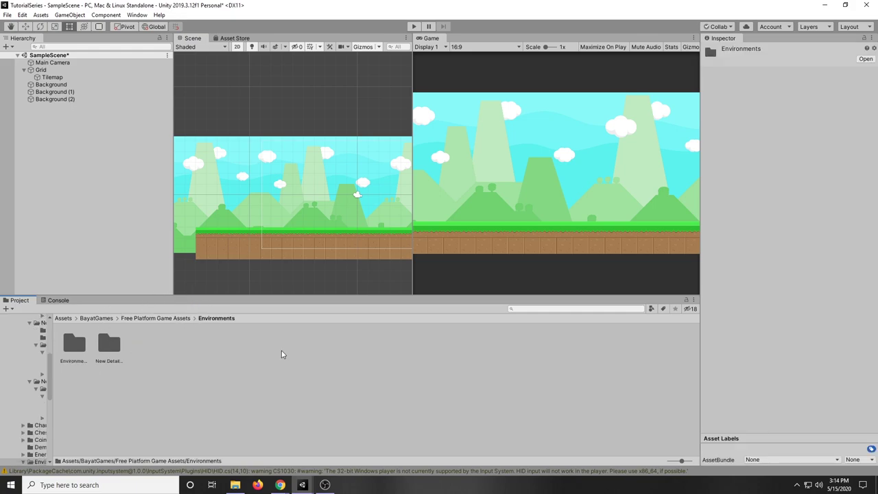
pyautogui.doubleClick(108, 348)
pyautogui.doubleClick(74, 345)
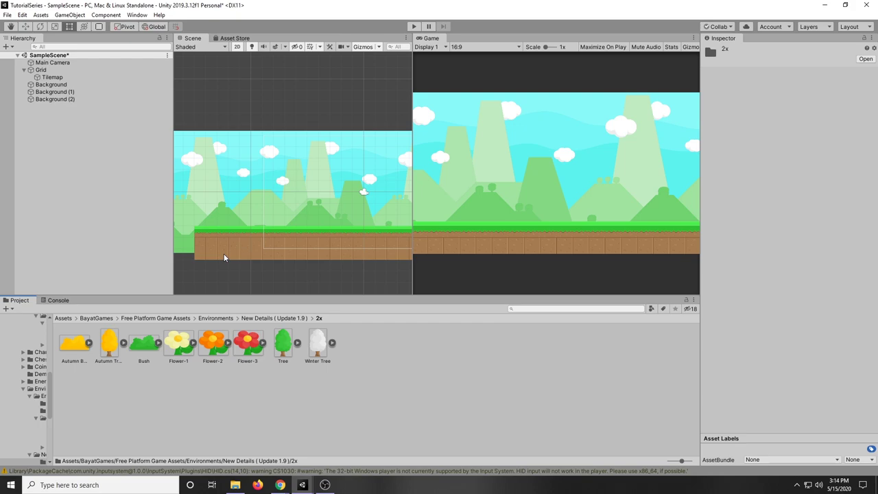
pyautogui.scroll(5, 224, 253)
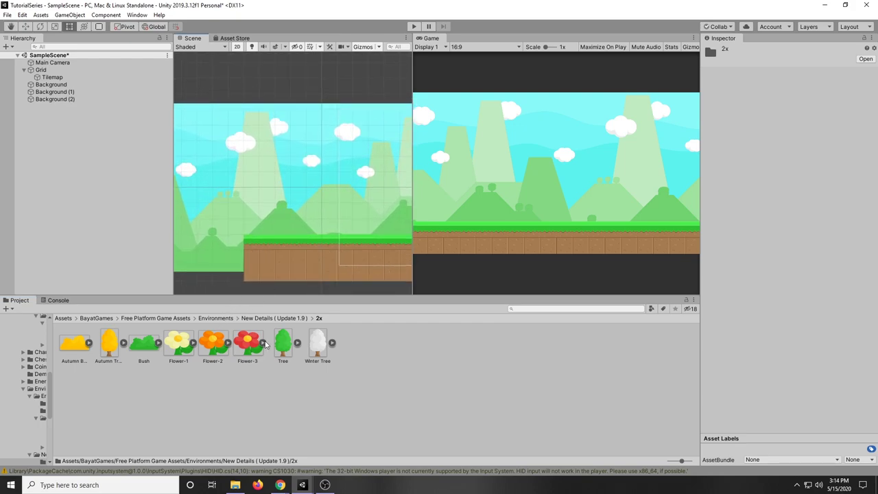
pyautogui.moveTo(283, 347); pyautogui.dragTo(275, 179)
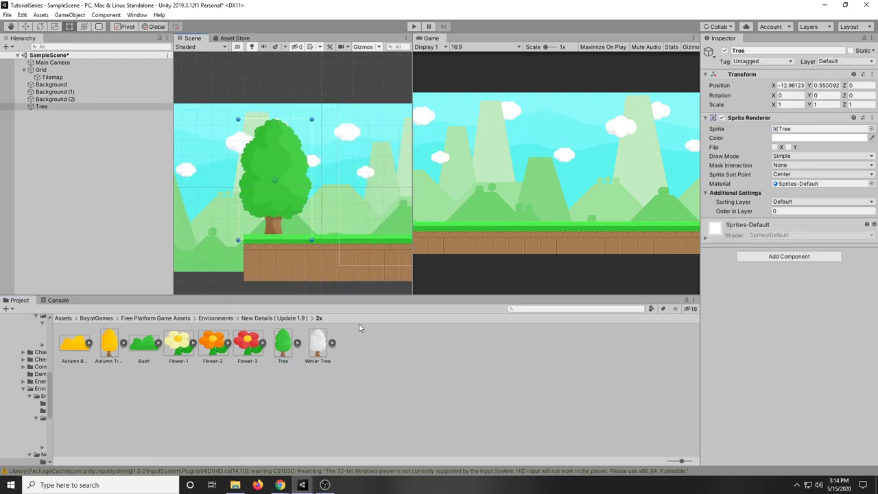
pyautogui.moveTo(345, 247); pyautogui.dragTo(308, 249, button='middle')
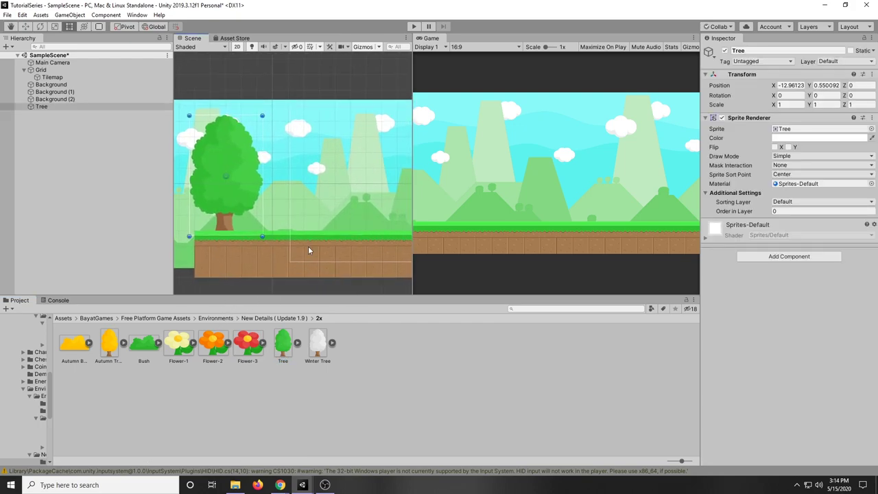
# Keep the tree on the Default sorting layer and set its Order in Layer to 1.
pyautogui.click(815, 202)
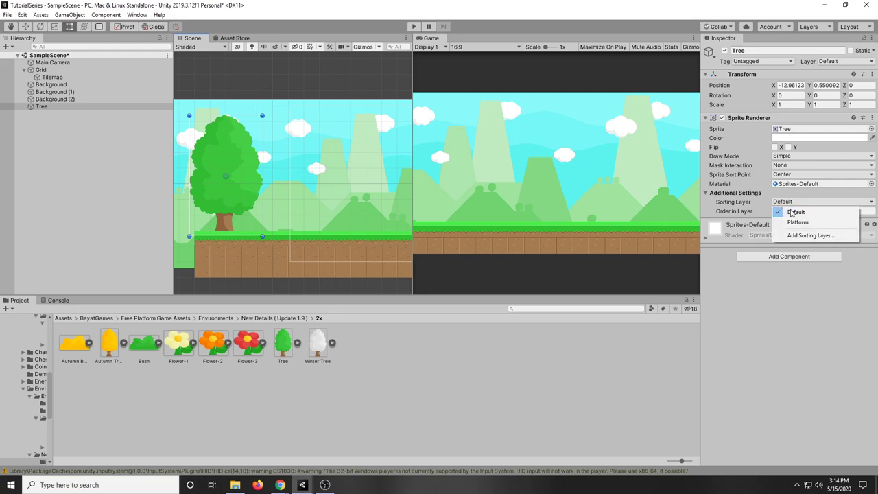
pyautogui.click(794, 212)
pyautogui.click(799, 206)
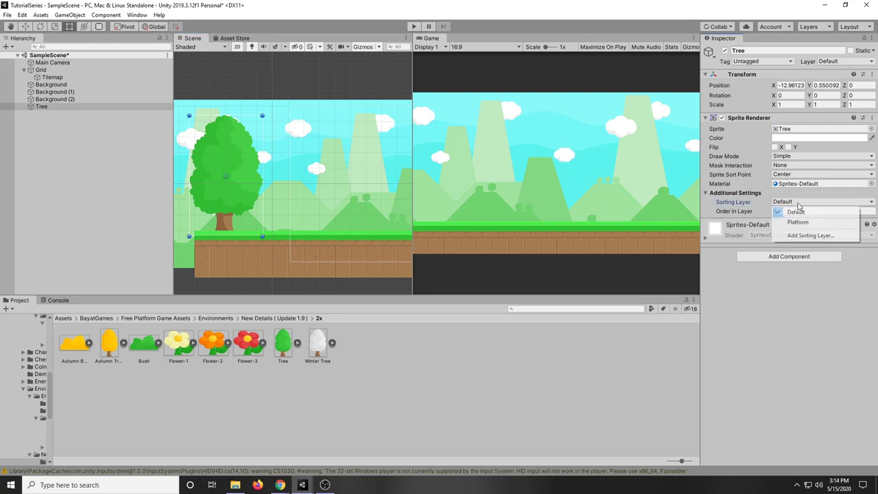
pyautogui.click(749, 324)
pyautogui.click(782, 213)
pyautogui.click(782, 212)
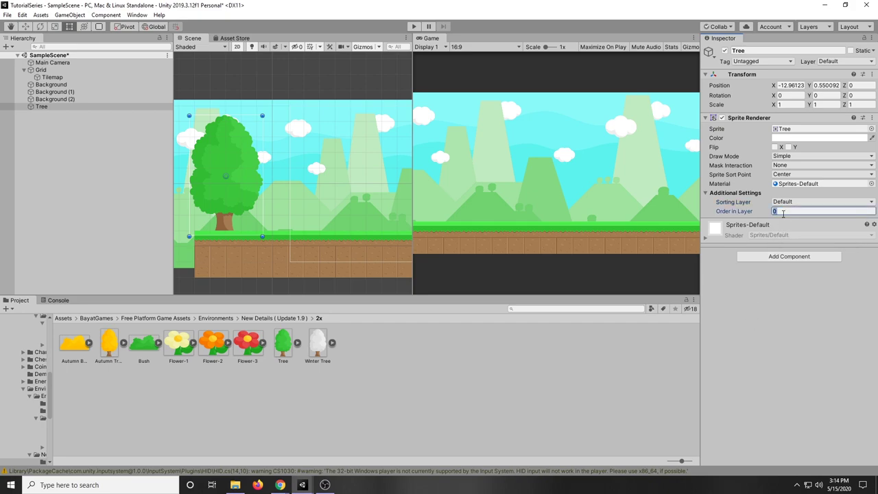
pyautogui.click(333, 102)
# Examine how the tree stands on the grass in front of the background.
pyautogui.scroll(5, 347, 209)
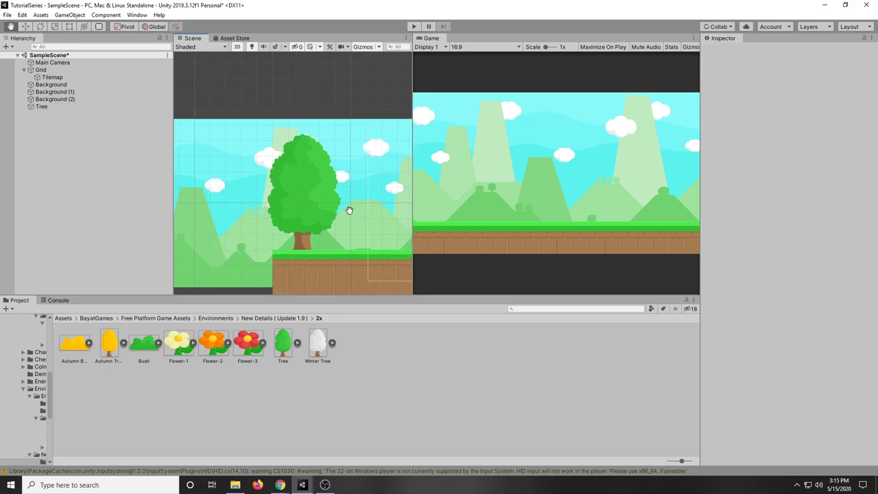
pyautogui.scroll(-5, 308, 185)
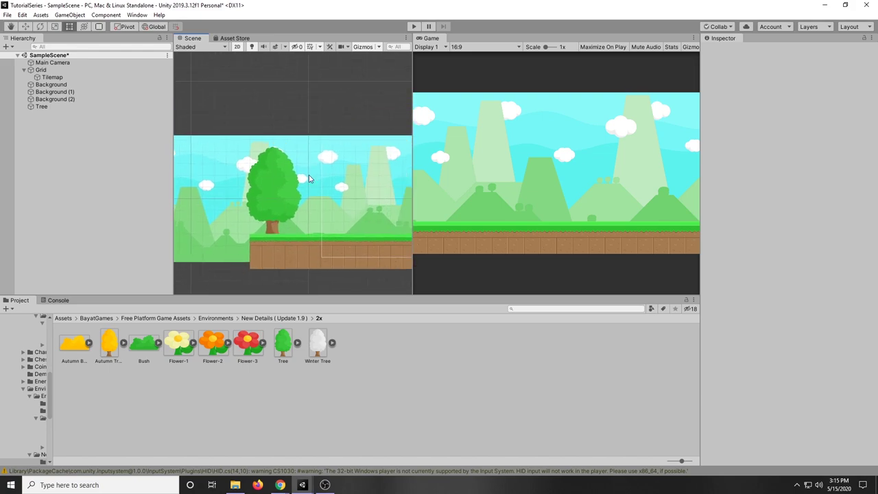
pyautogui.scroll(-1, 325, 218)
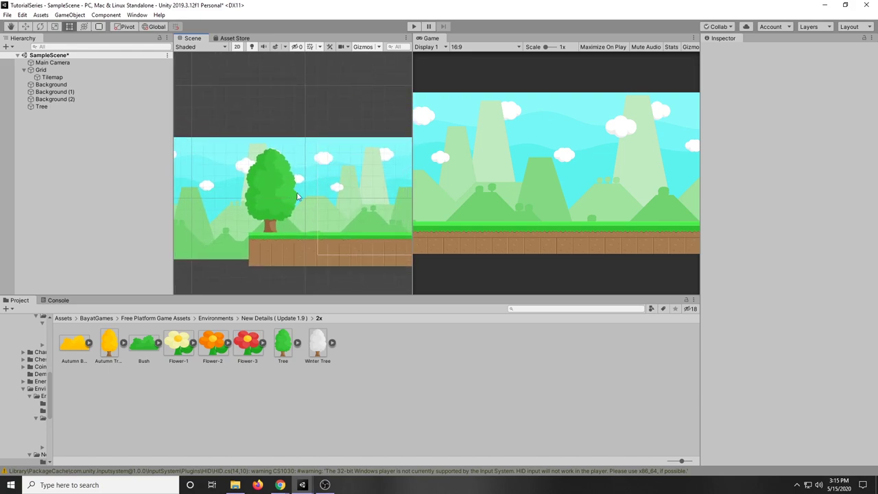
pyautogui.scroll(-2, 274, 206)
pyautogui.scroll(-2, 260, 210)
pyautogui.click(232, 180)
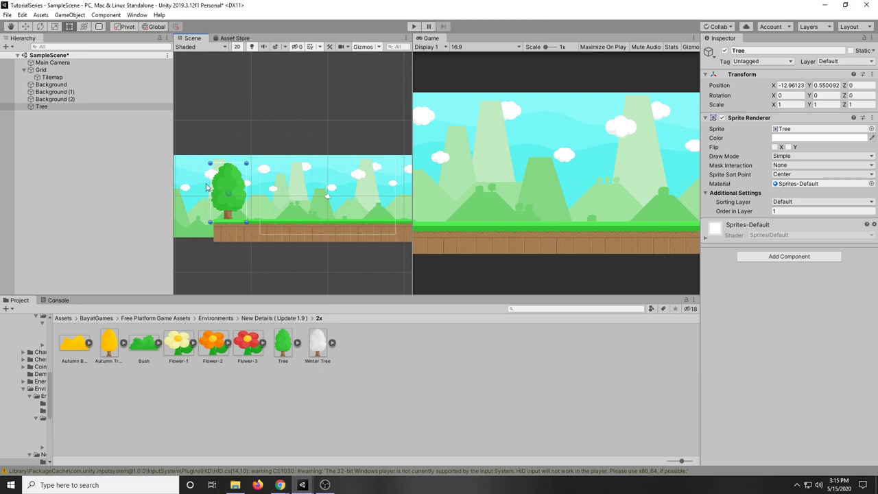
pyautogui.click(241, 192)
pyautogui.click(238, 286)
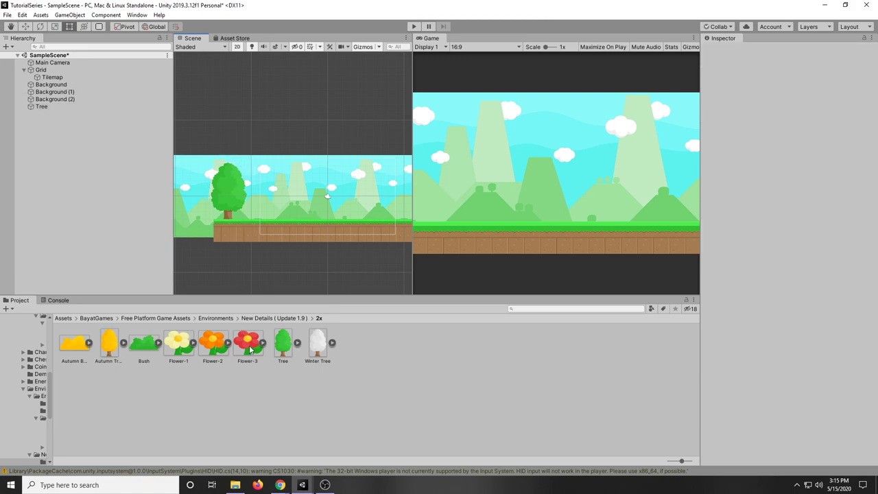
# Place the Flower-3 sprite on the grass at about X -5.41, Y -2.55 and set its Order in Layer to 1.
pyautogui.moveTo(250, 349); pyautogui.dragTo(286, 219)
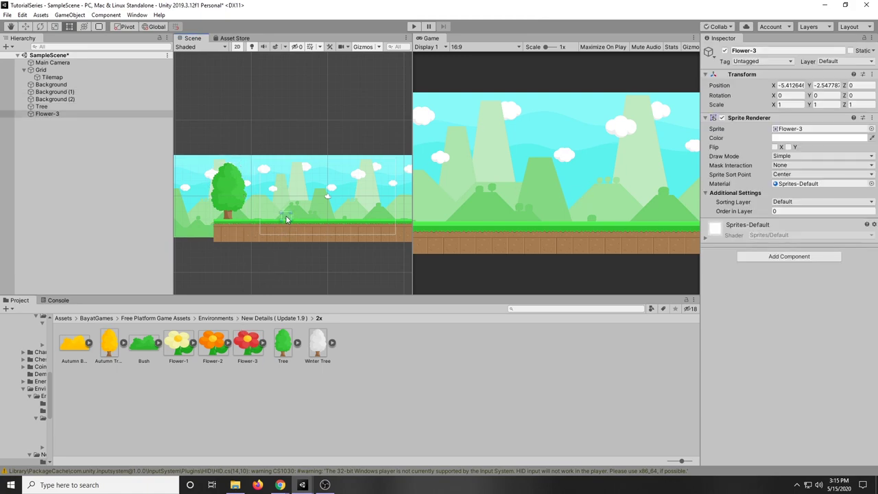
pyautogui.scroll(5, 306, 217)
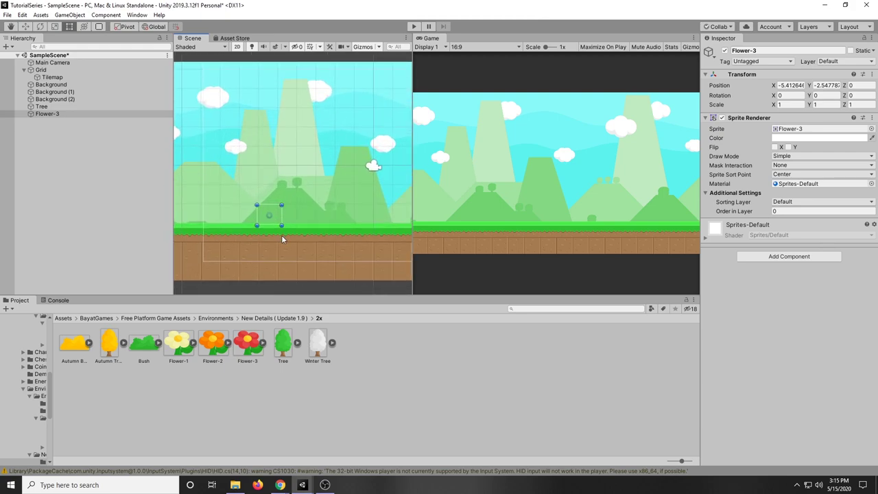
pyautogui.click(812, 211)
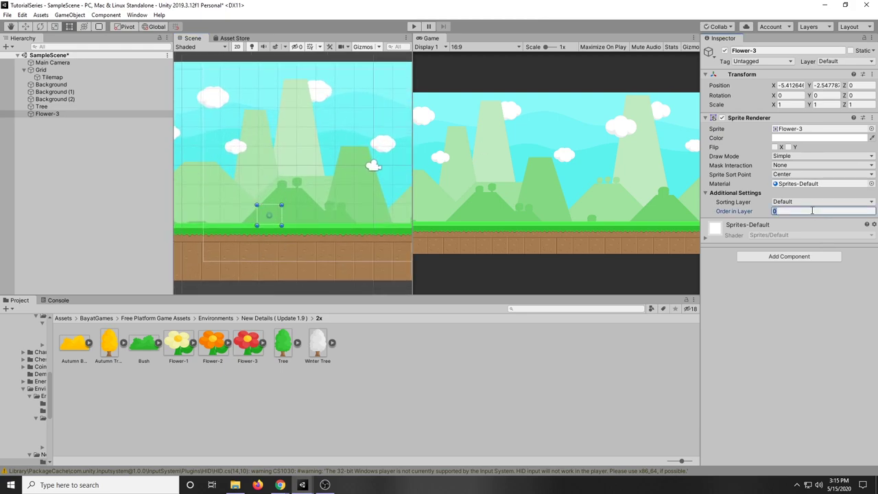
pyautogui.write('1')
pyautogui.scroll(-4, 222, 206)
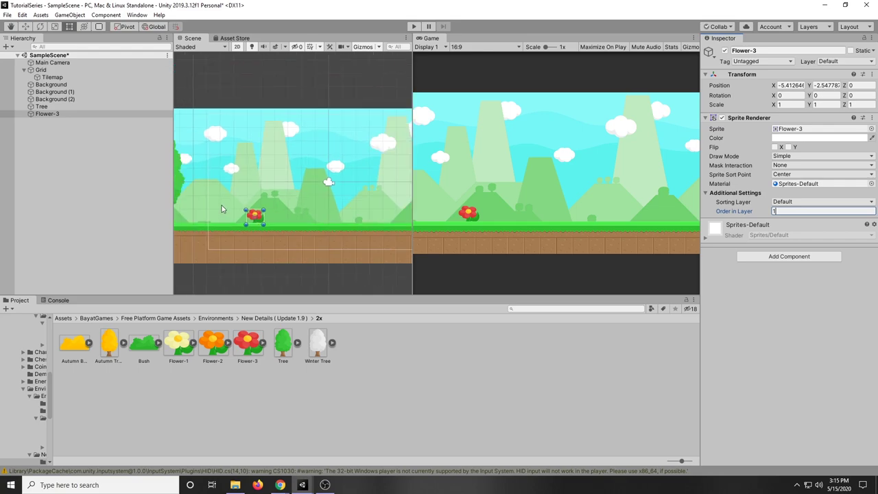
pyautogui.scroll(3, 232, 272)
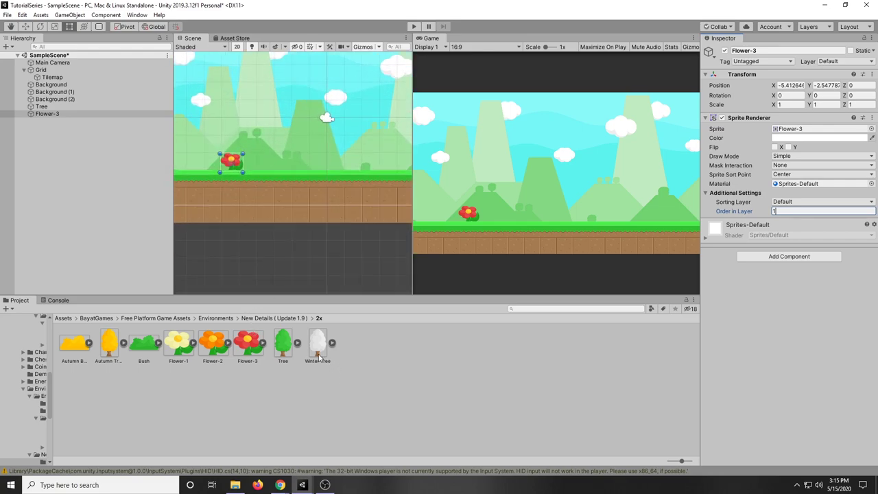
# Place the Bush sprite on the grass to the right of the red flower and raise its Order in Layer above the background's.
pyautogui.moveTo(146, 343); pyautogui.dragTo(383, 162)
pyautogui.press('f')
pyautogui.click(774, 212)
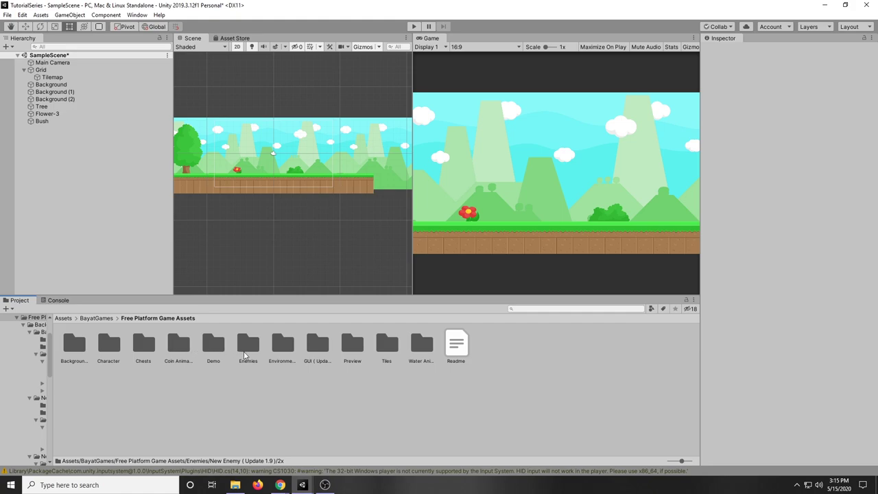
# Open the 128x128 sprite folder under Enemies/Enemies/png in the Free Platform Game Assets.
pyautogui.doubleClick(247, 343)
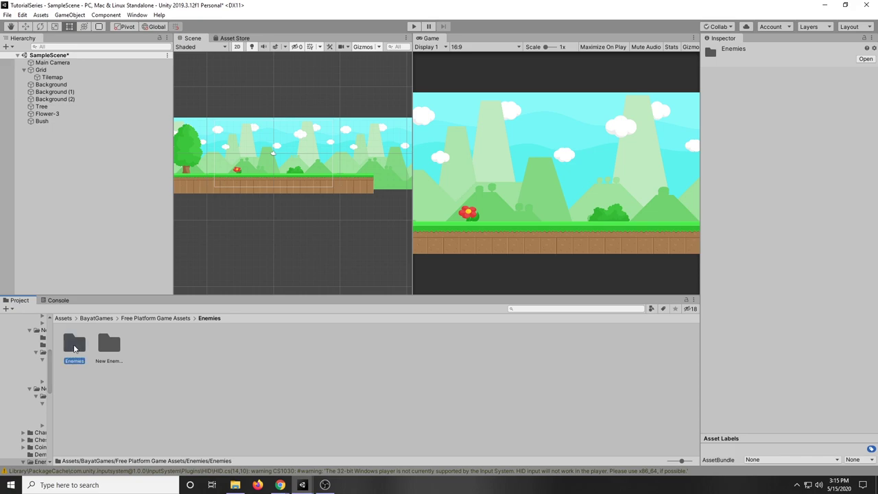
pyautogui.doubleClick(73, 346)
pyautogui.doubleClick(143, 345)
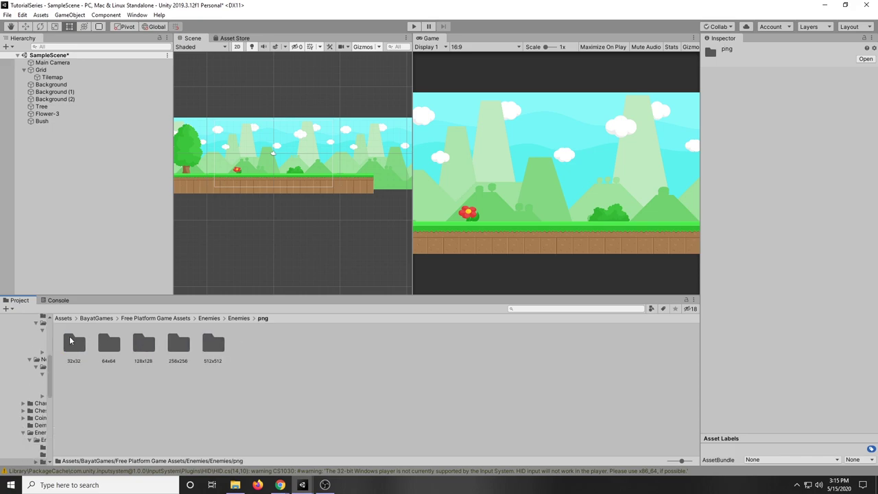
pyautogui.doubleClick(144, 345)
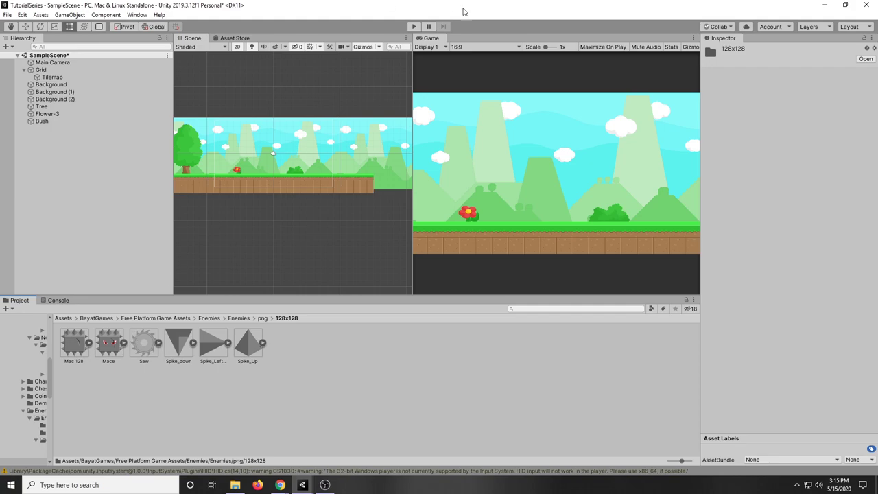
# Set Pixels Per Unit to 128 for all six enemy textures in the 128x128 folder and apply the import settings.
pyautogui.scroll(6, 285, 254)
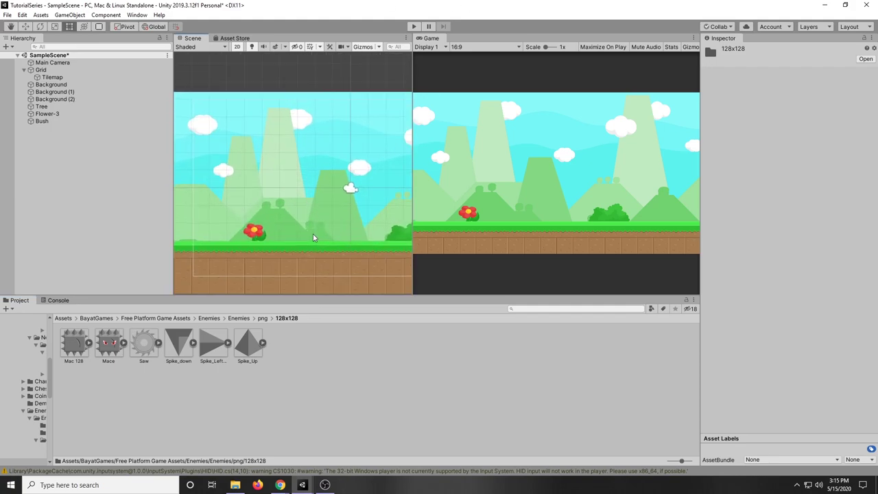
pyautogui.click(73, 343)
pyautogui.hotkey('ctrl', 'a')
pyautogui.click(794, 107)
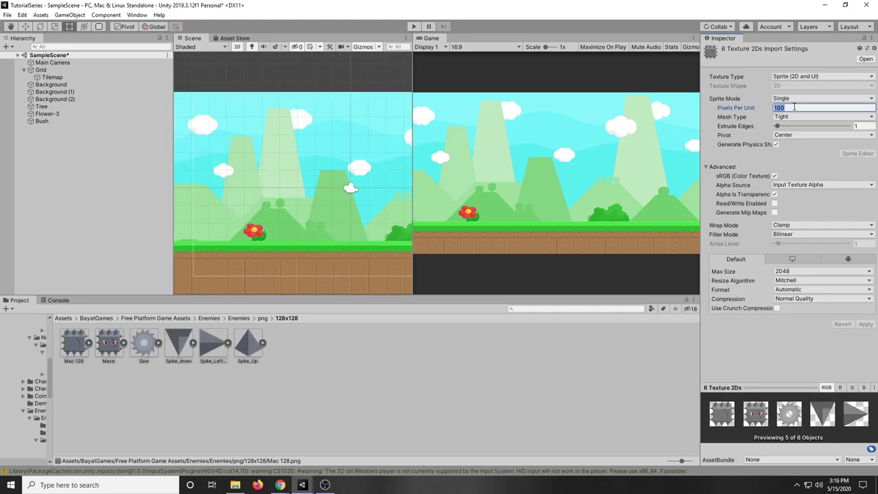
pyautogui.write('128')
pyautogui.click(866, 324)
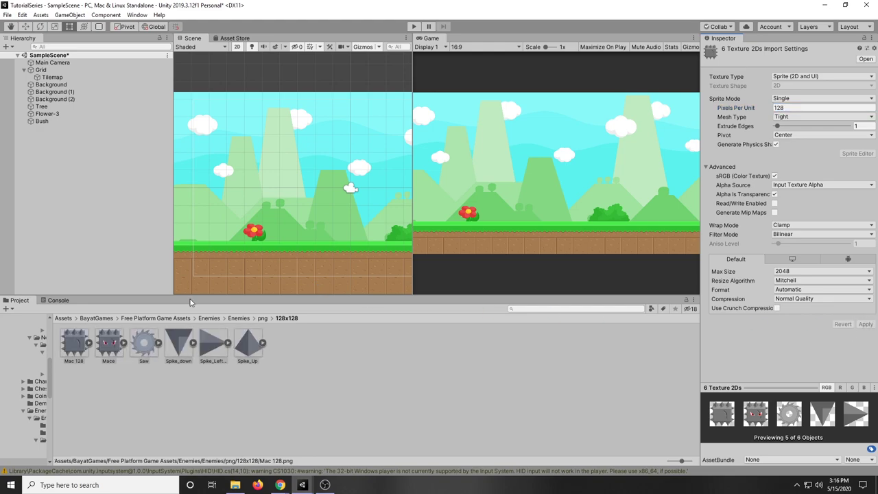
# Place the Mace sprite above the grass between the flower and the bush, at about X -1.50, Y -1.50.
pyautogui.moveTo(117, 356); pyautogui.dragTo(328, 219)
pyautogui.scroll(1, 333, 253)
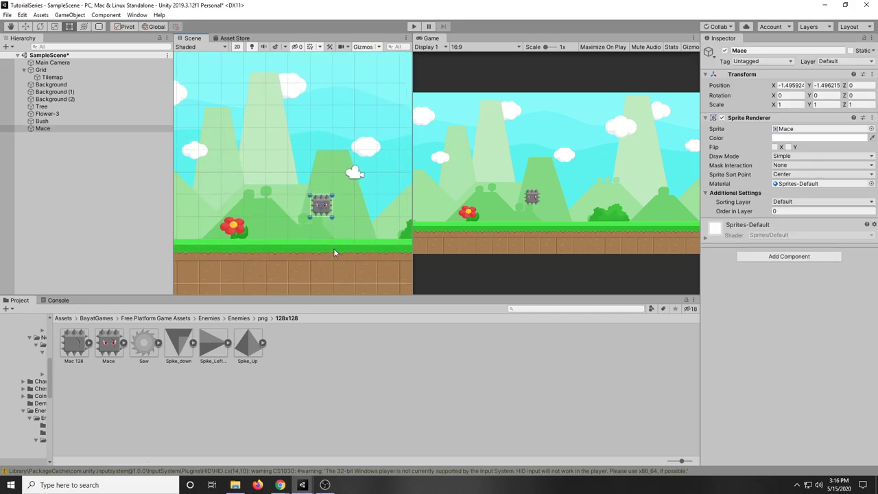
pyautogui.scroll(2, 335, 250)
pyautogui.click(333, 163)
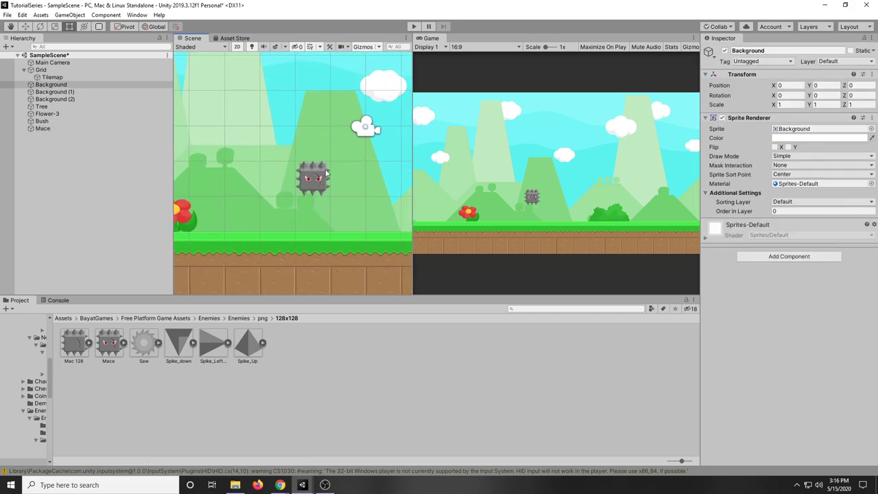
# Lower the Mace sprite to Y -1.6, then try rotating it about Z and undo that rotation.
pyautogui.click(326, 174)
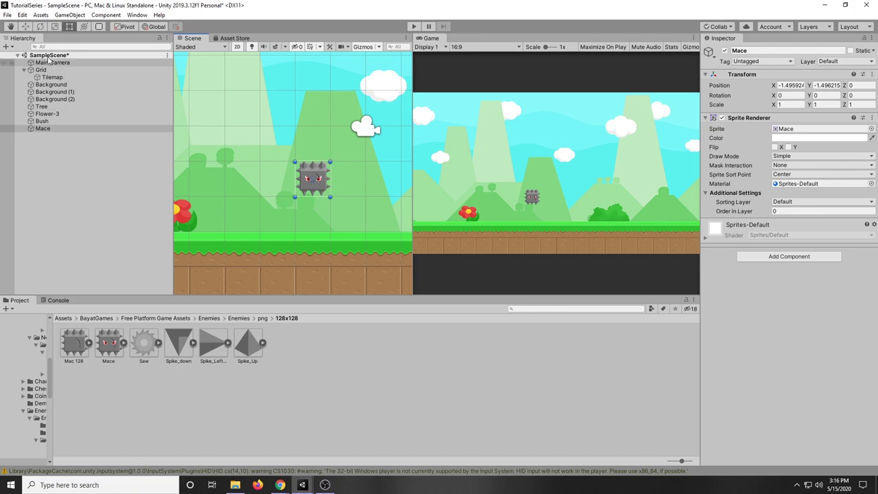
pyautogui.press('w')
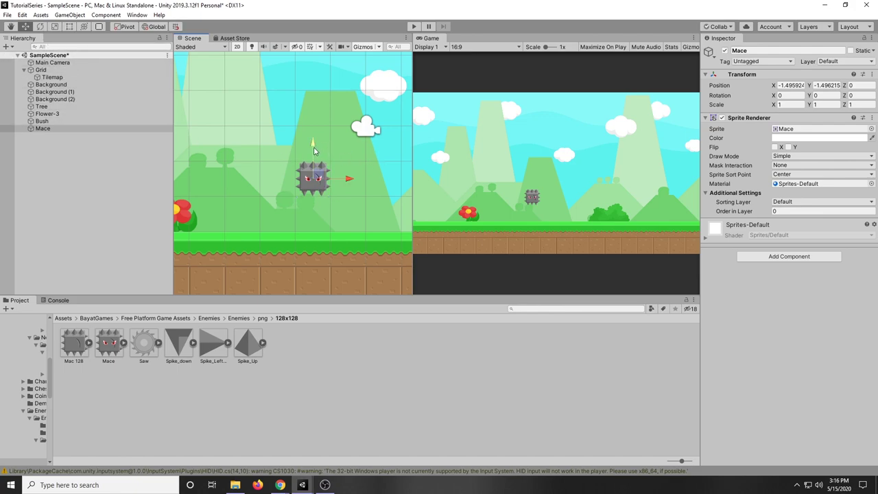
pyautogui.moveTo(314, 150); pyautogui.dragTo(123, 183)
pyautogui.press('e')
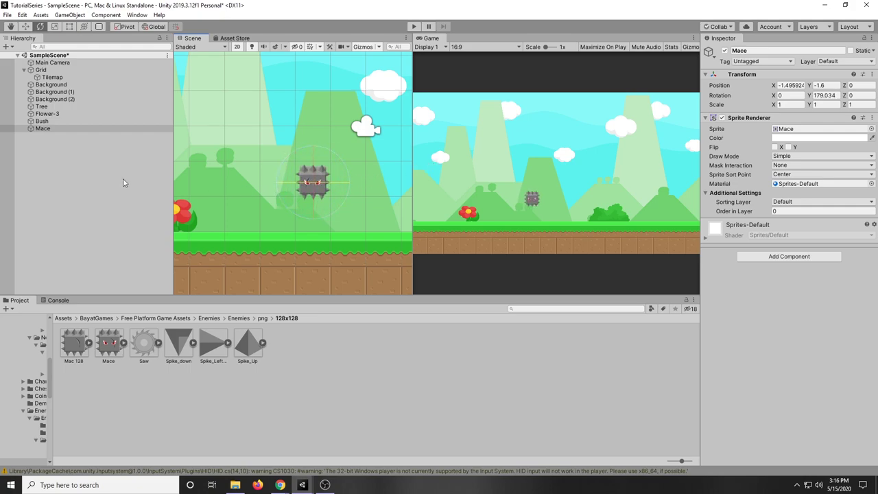
pyautogui.hotkey('ctrl', 'z')
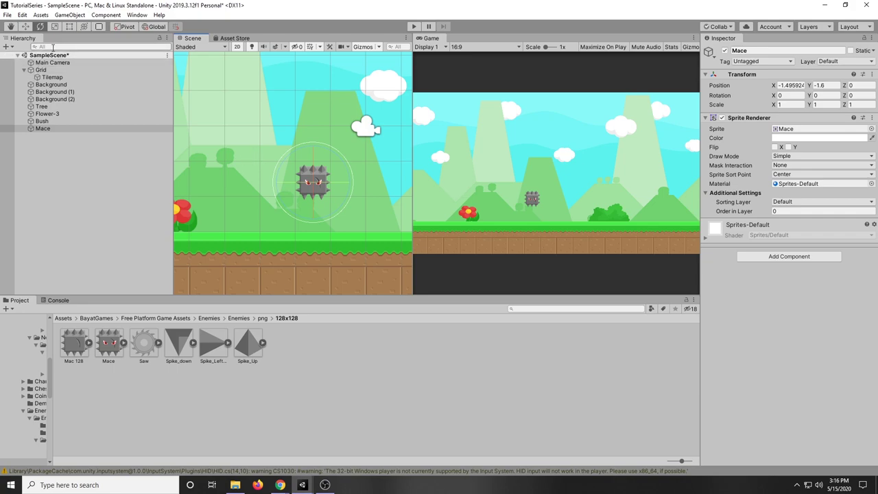
# Enlarge the Mace sprite freehand to a scale of about 1.46 in X and 1.51 in Y.
pyautogui.press('r')
pyautogui.moveTo(313, 154)
pyautogui.mouseDown()
pyautogui.moveTo(322, 103)
pyautogui.moveTo(319, 147)
pyautogui.mouseUp()
pyautogui.moveTo(349, 182); pyautogui.dragTo(366, 185)
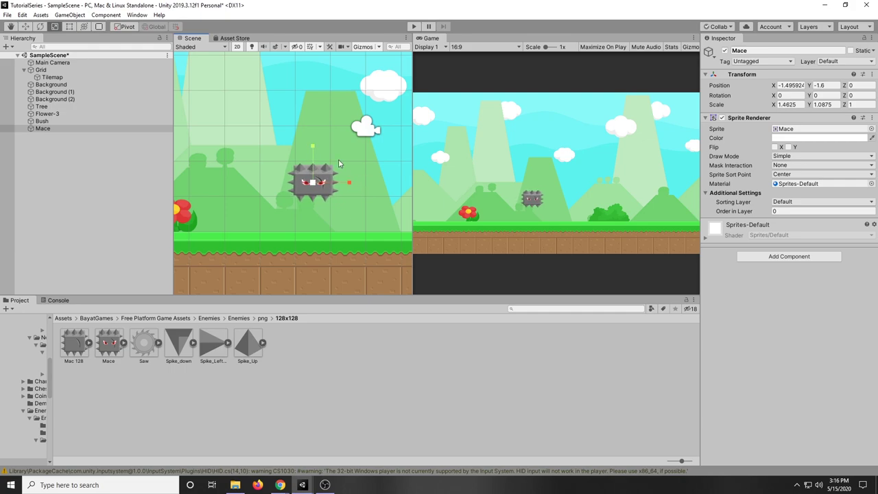
pyautogui.moveTo(312, 144); pyautogui.dragTo(311, 130)
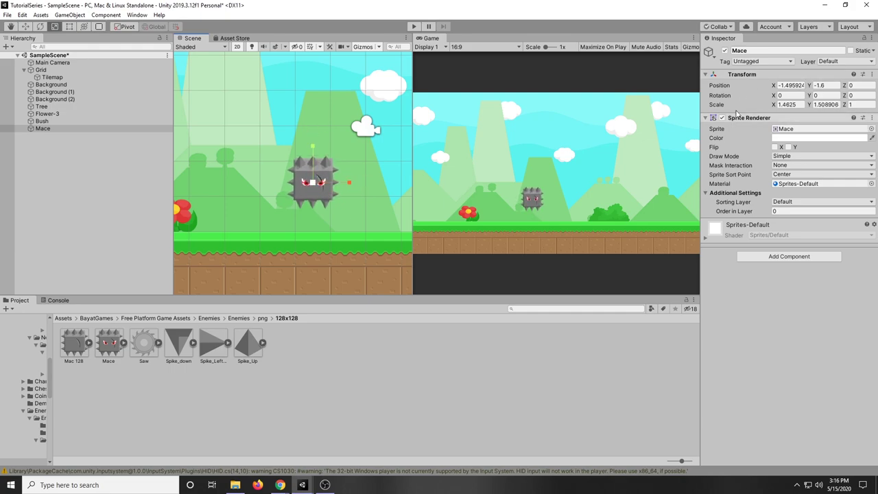
# Set the Mace sprite's scale to exactly 2 in both X and Y.
pyautogui.click(787, 104)
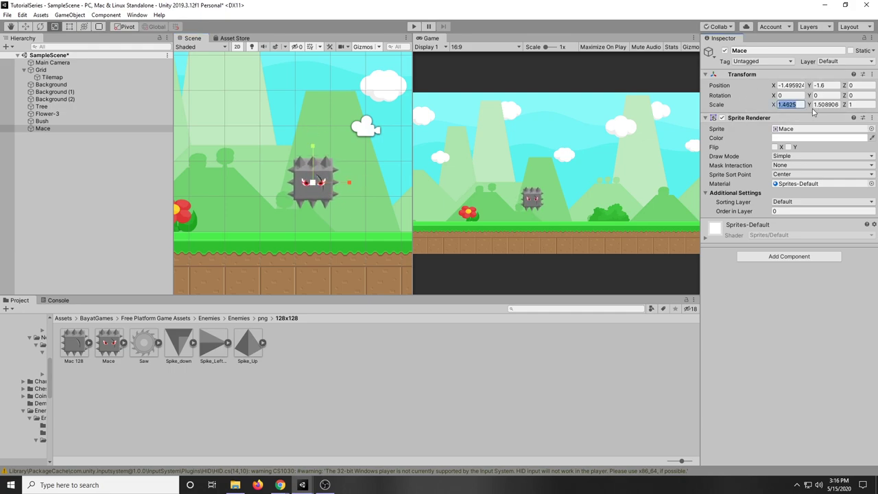
pyautogui.write('2')
pyautogui.press('Tab')
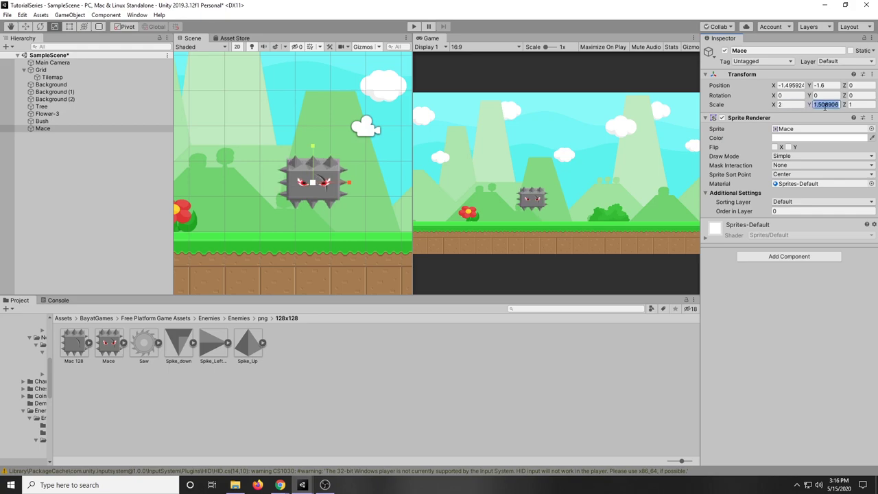
pyautogui.write('2')
pyautogui.scroll(-15, 300, 150)
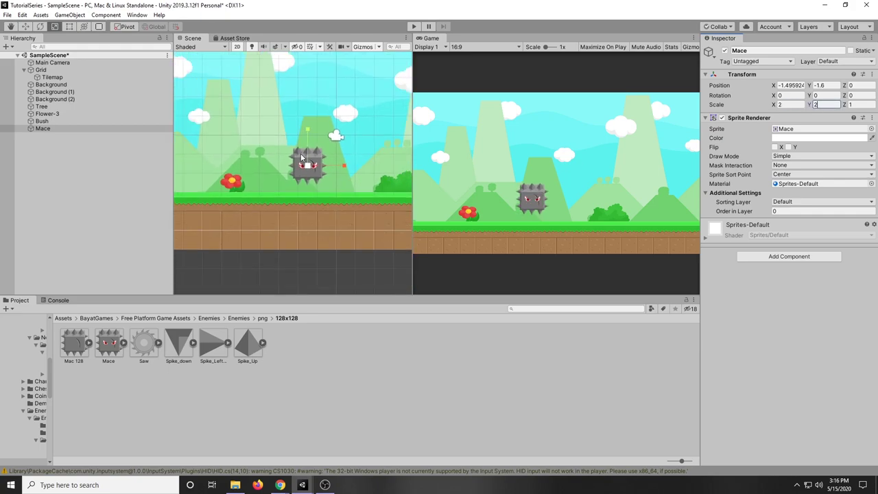
# Place two Spike_Up sprites side by side on the grass to the right of the bush.
pyautogui.press('w')
pyautogui.moveTo(365, 194); pyautogui.dragTo(250, 210, button='middle')
pyautogui.scroll(4, 249, 211)
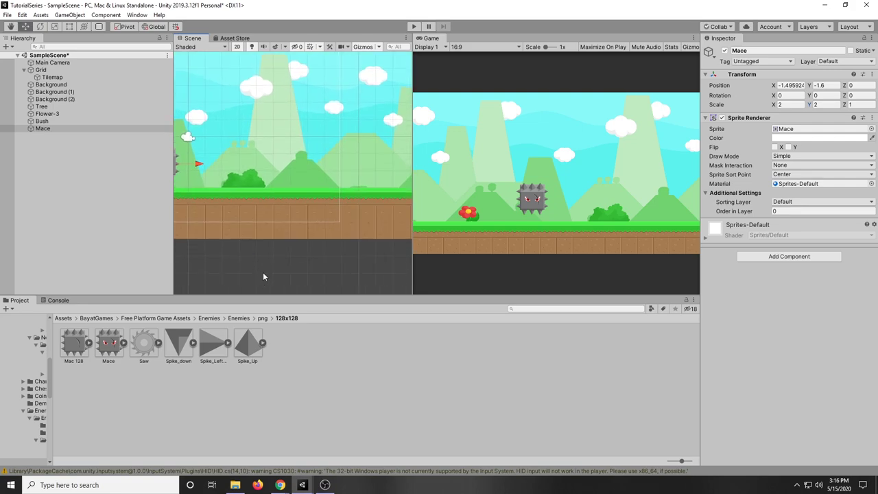
pyautogui.moveTo(244, 356); pyautogui.dragTo(308, 162)
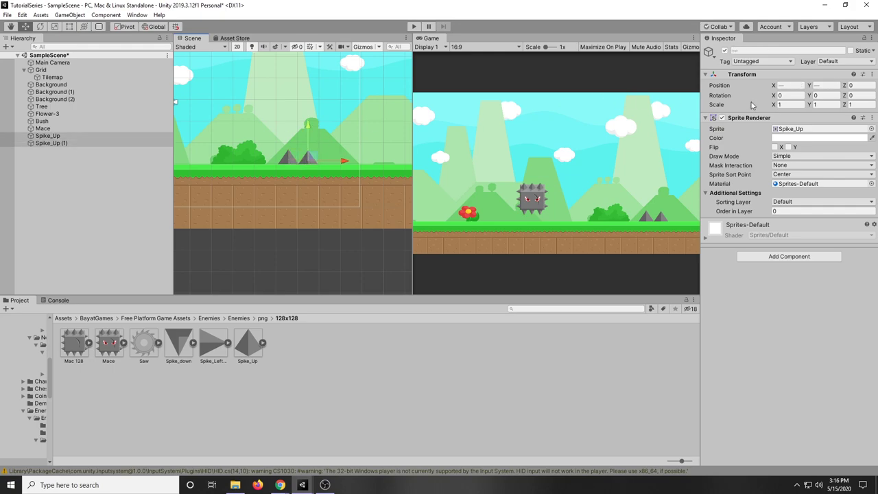
# Set the X and Y scale of both Spike_Up sprites to 0.5.
pyautogui.click(788, 105)
pyautogui.click(133, 216)
pyautogui.click(70, 136)
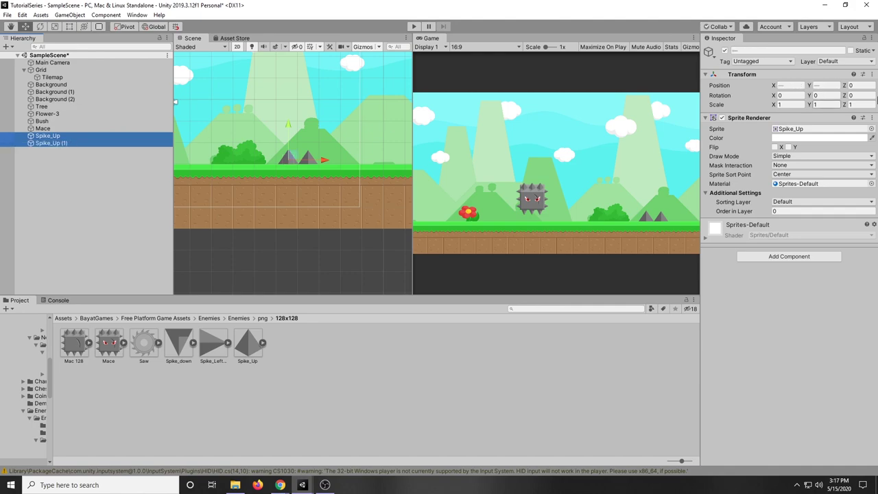
pyautogui.click(790, 104)
pyautogui.write('0.5')
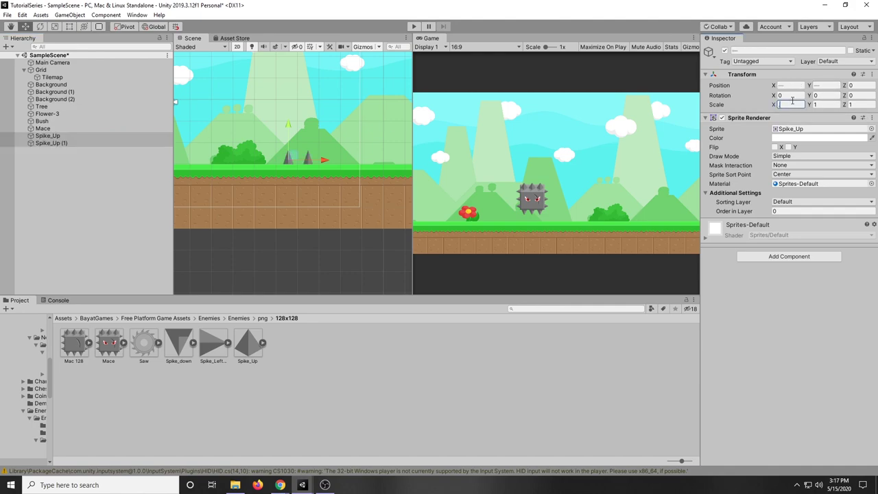
pyautogui.press('Tab')
pyautogui.write('5')
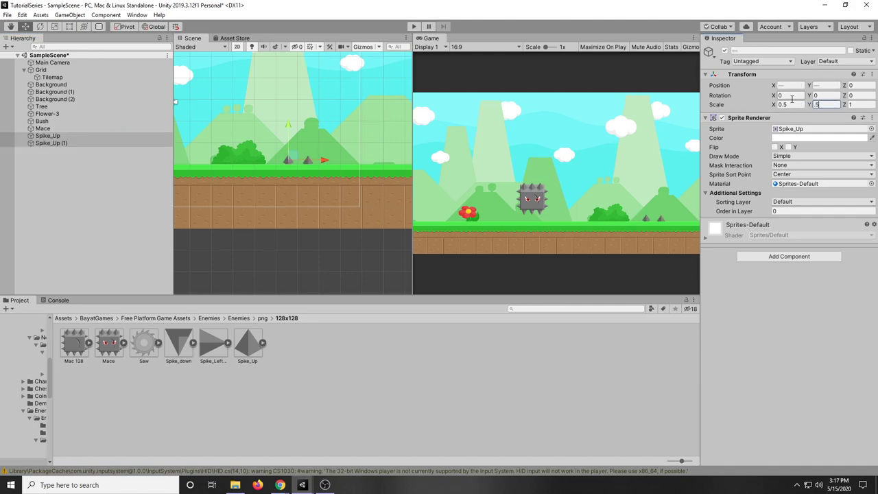
# Assign both spikes to the Platform sorting layer with Order in Layer 1.
pyautogui.scroll(2, 314, 168)
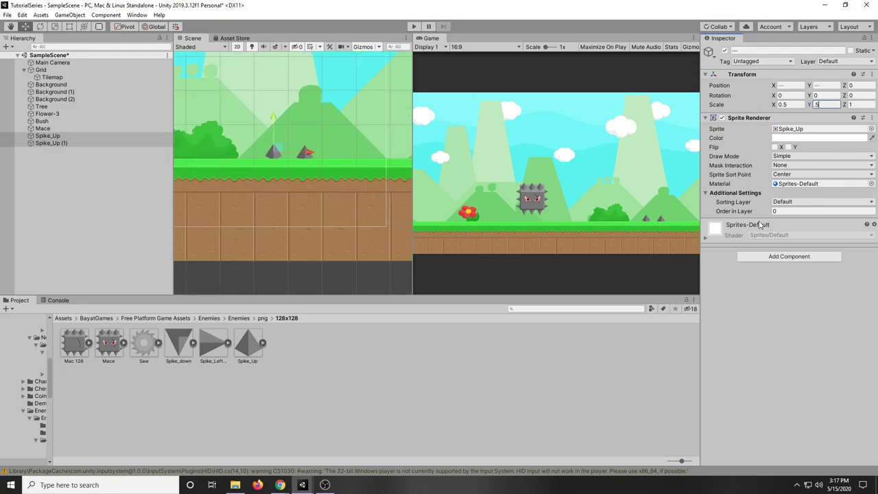
pyautogui.click(787, 203)
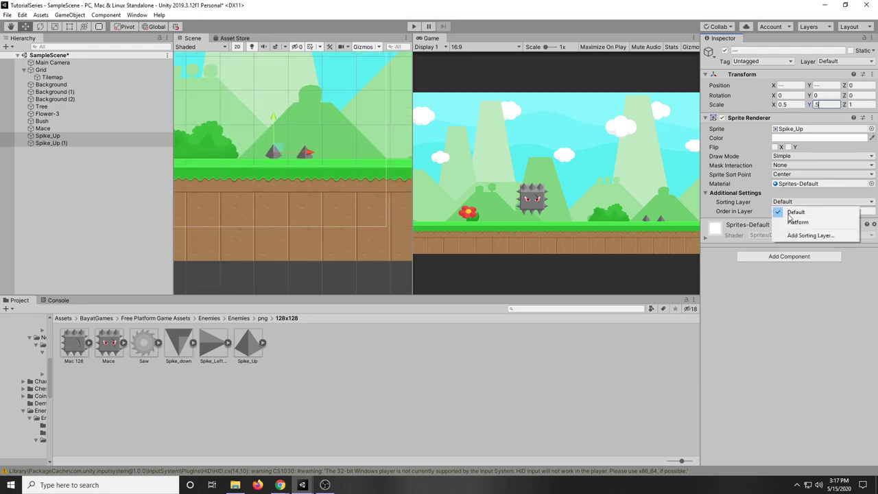
pyautogui.click(792, 222)
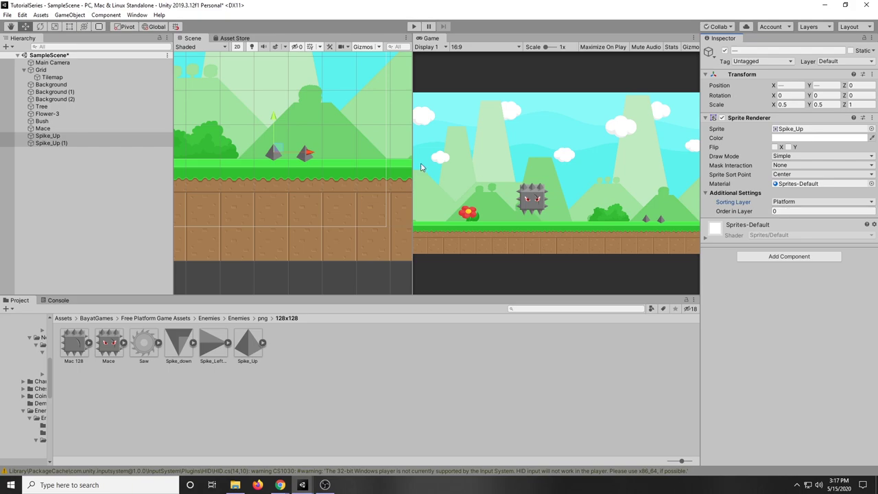
pyautogui.click(788, 211)
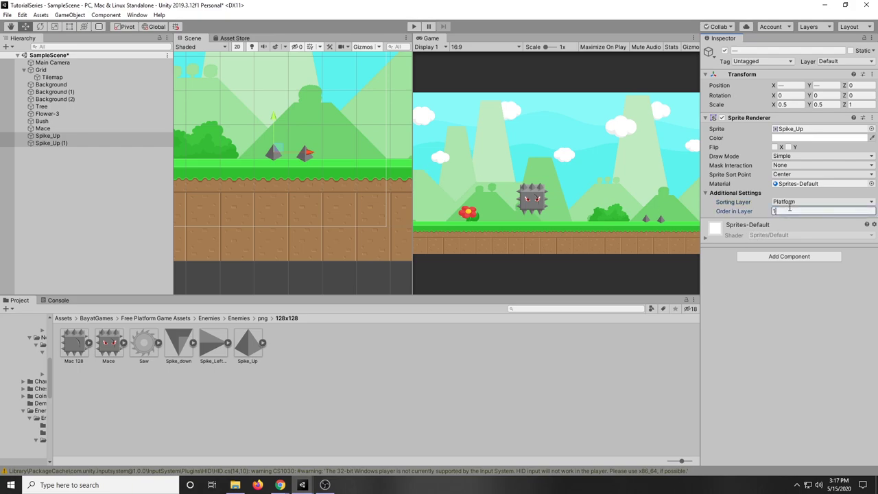
pyautogui.write('1')
# Seat the two spikes close together in the grass, with the left one at about X 6.04, Y -2.92.
pyautogui.scroll(5, 261, 183)
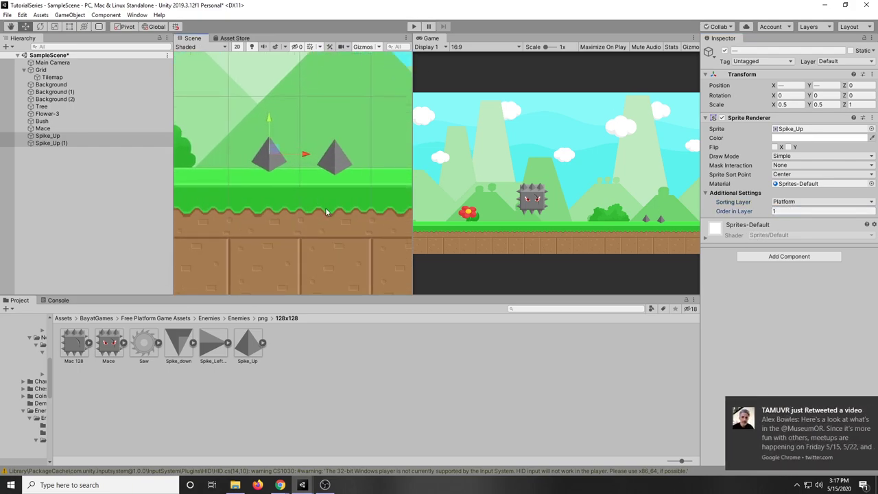
pyautogui.click(861, 404)
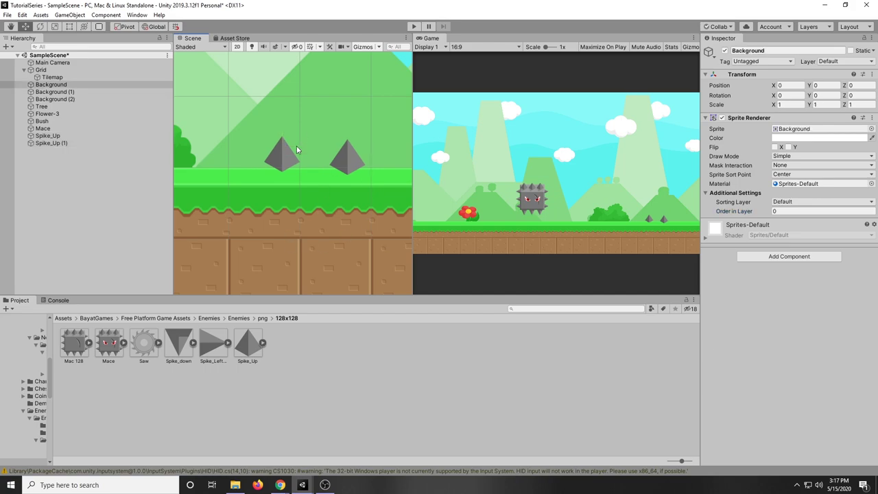
pyautogui.click(285, 155)
pyautogui.moveTo(313, 159); pyautogui.dragTo(333, 159)
pyautogui.moveTo(304, 123); pyautogui.dragTo(304, 132)
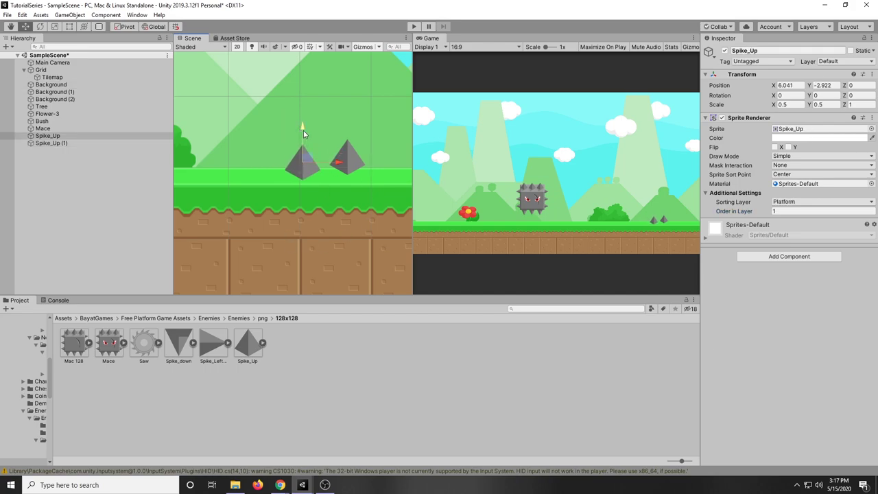
pyautogui.click(354, 150)
pyautogui.click(353, 149)
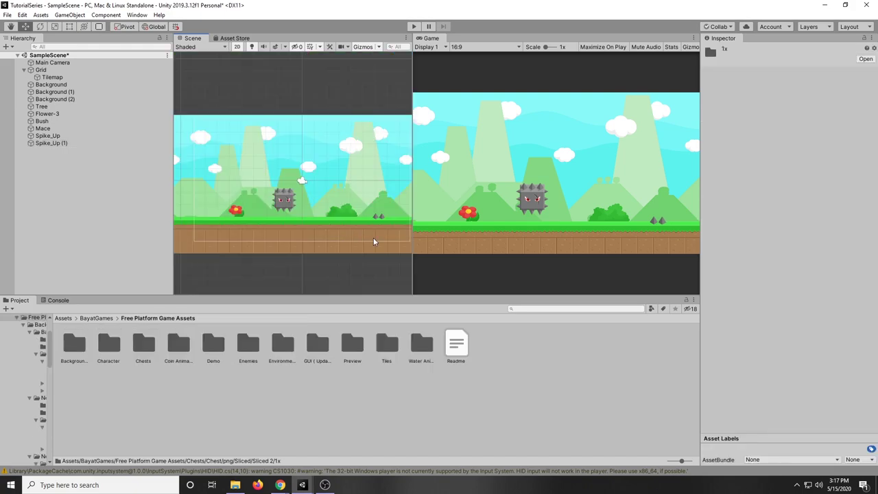
pyautogui.moveTo(373, 237); pyautogui.dragTo(349, 235, button='middle')
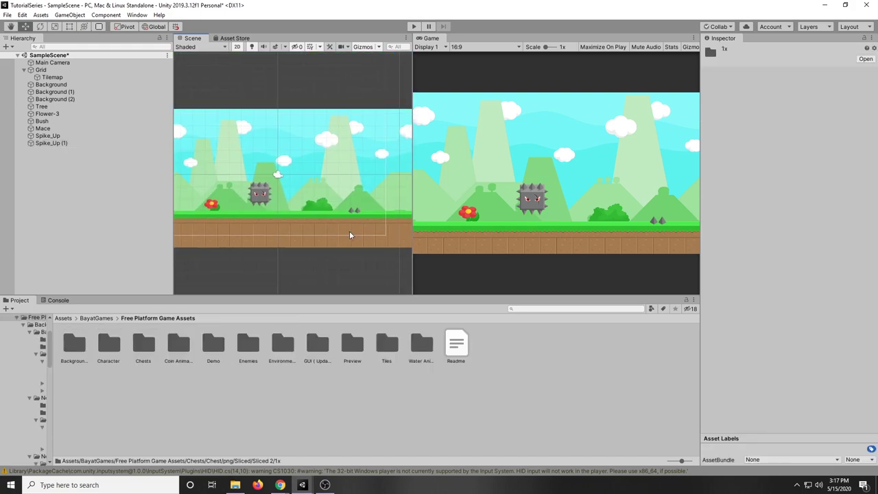
pyautogui.scroll(-4, 349, 233)
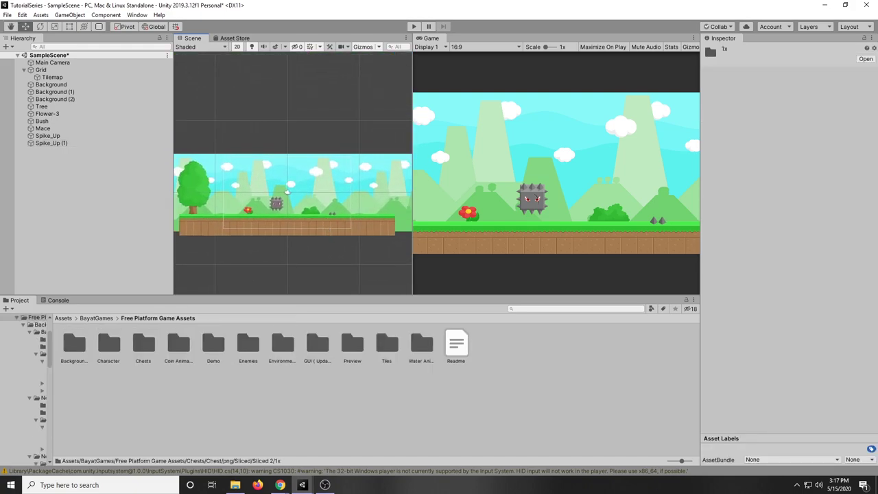